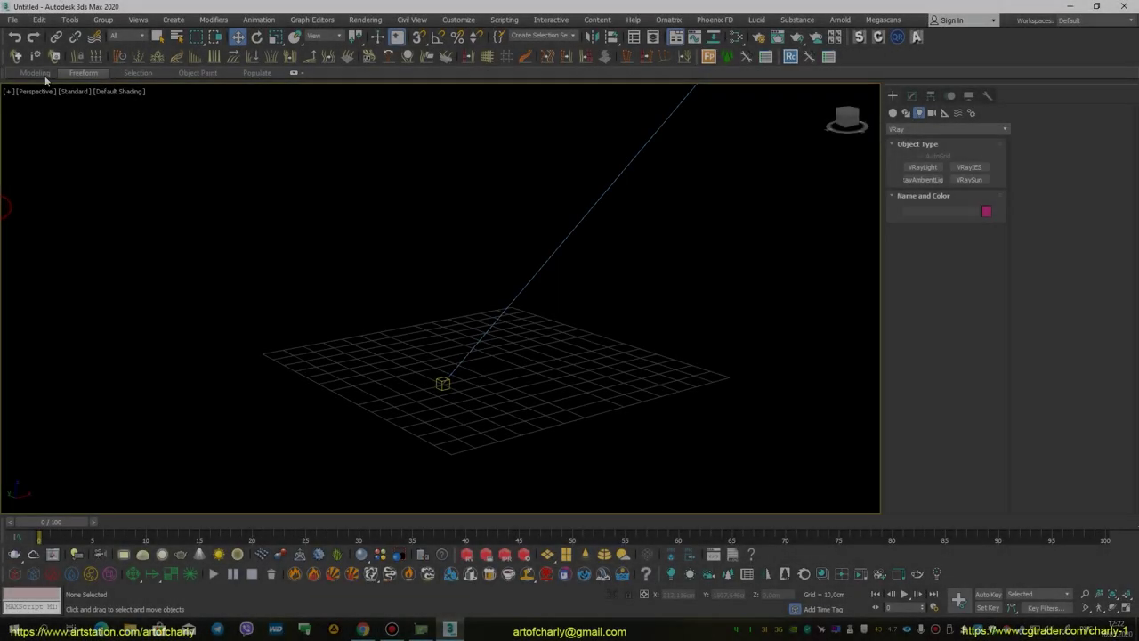
- Set the renderer to V-Ray GPU 5 in Render Setup
{"action": "left_click", "coordinate": [7, 6]}
{"action": "left_click", "coordinate": [14, 20]}
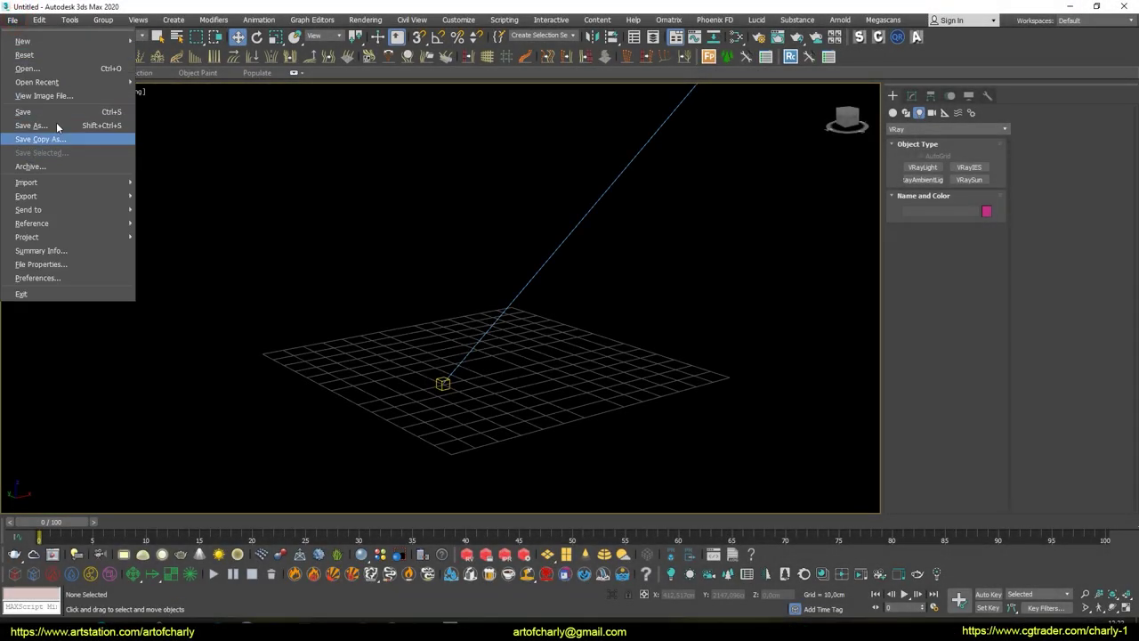
{"action": "left_click", "coordinate": [366, 28]}
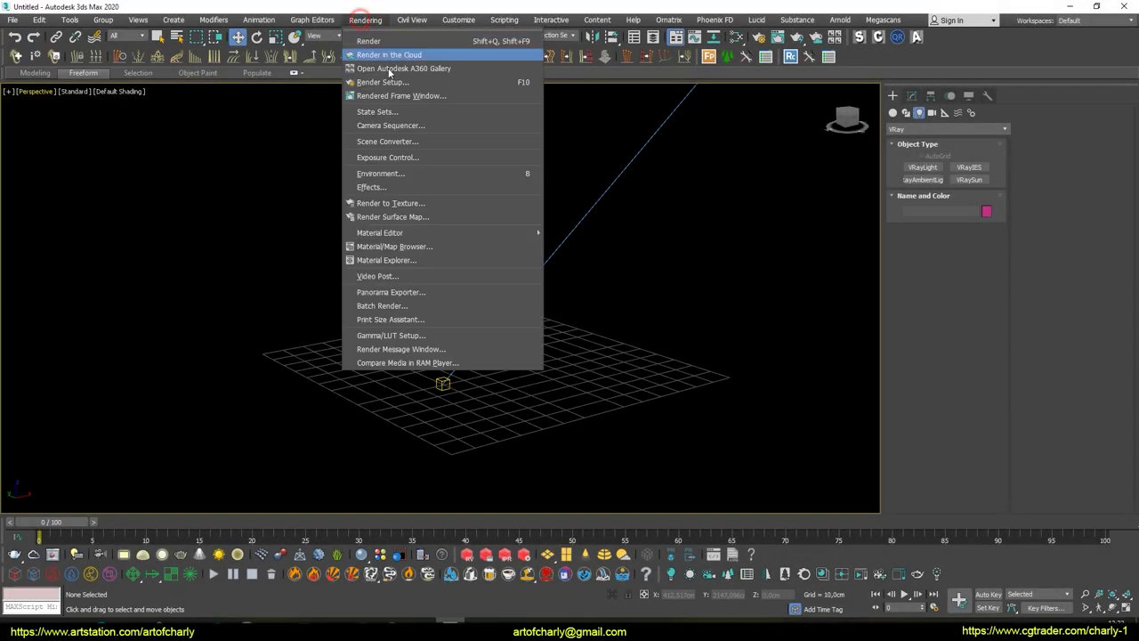
{"action": "left_click", "coordinate": [393, 86]}
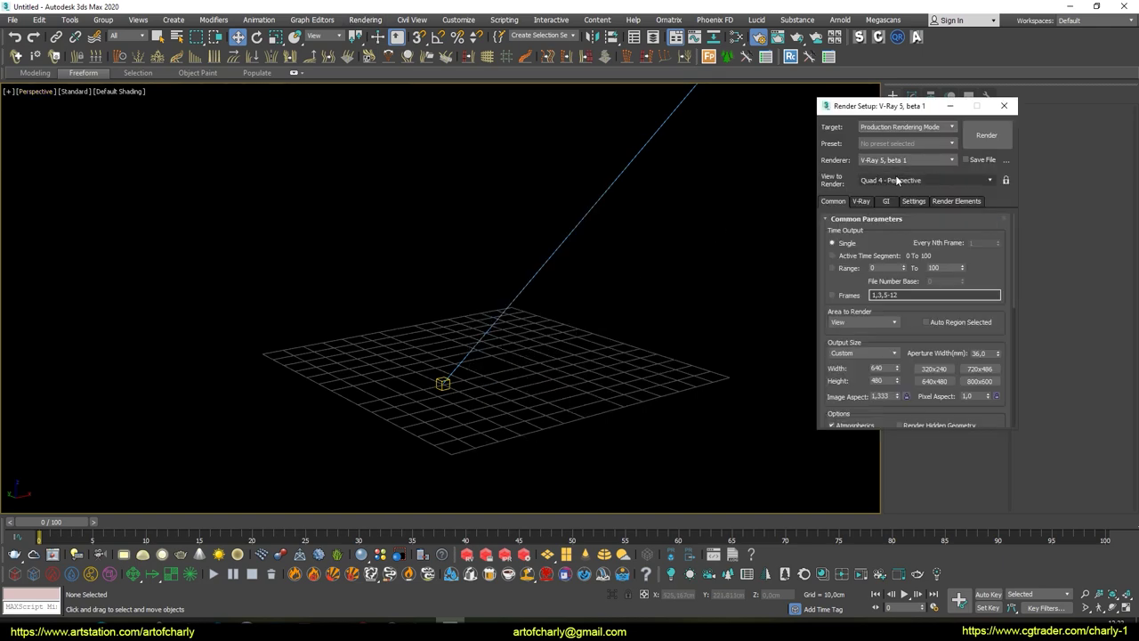
{"action": "left_click_drag", "start_coordinate": [860, 164], "coordinate": [931, 160]}
{"action": "left_click", "coordinate": [930, 159]}
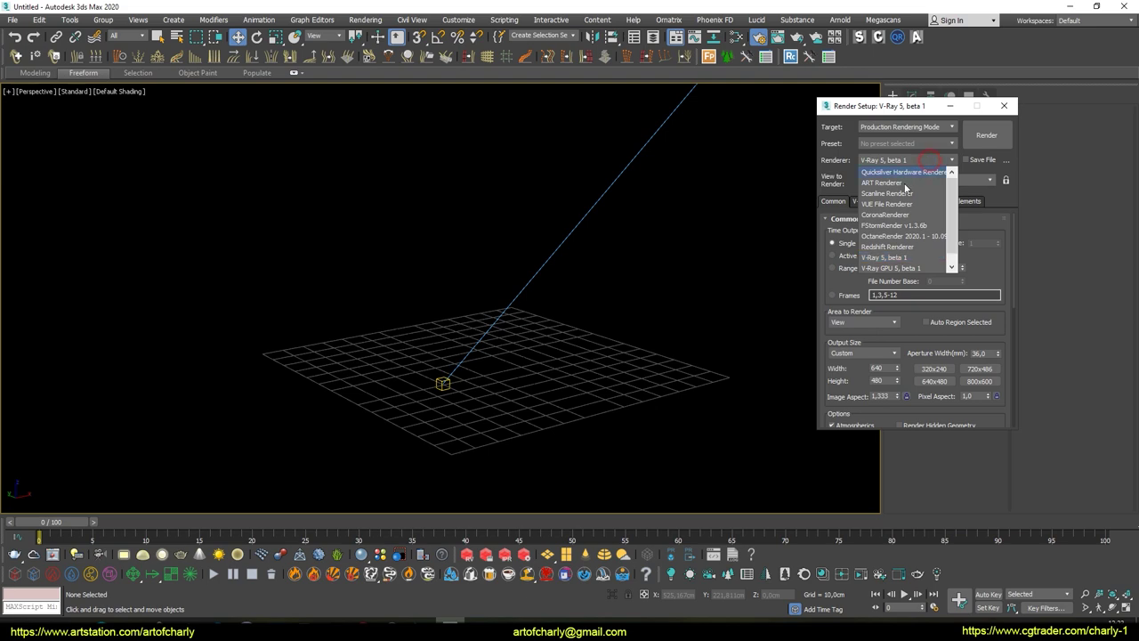
{"action": "left_click", "coordinate": [901, 258]}
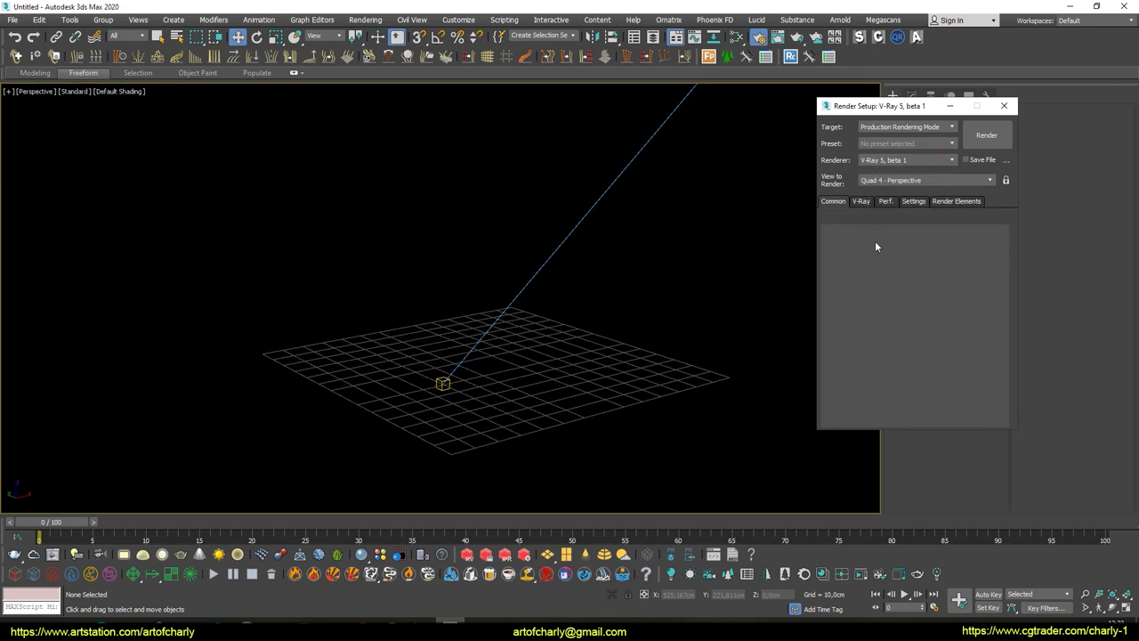
- Confirm both RTX 2080 Ti CUDA devices are enabled under Render Devices Select on the Perf. tab
{"action": "left_click", "coordinate": [886, 201]}
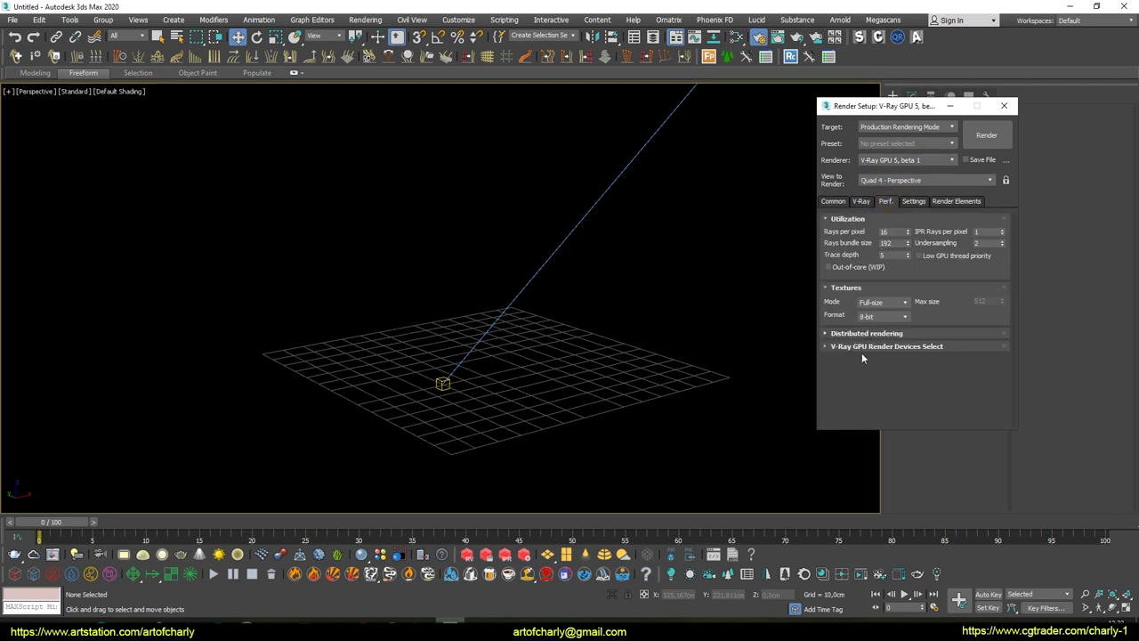
{"action": "left_click", "coordinate": [865, 347]}
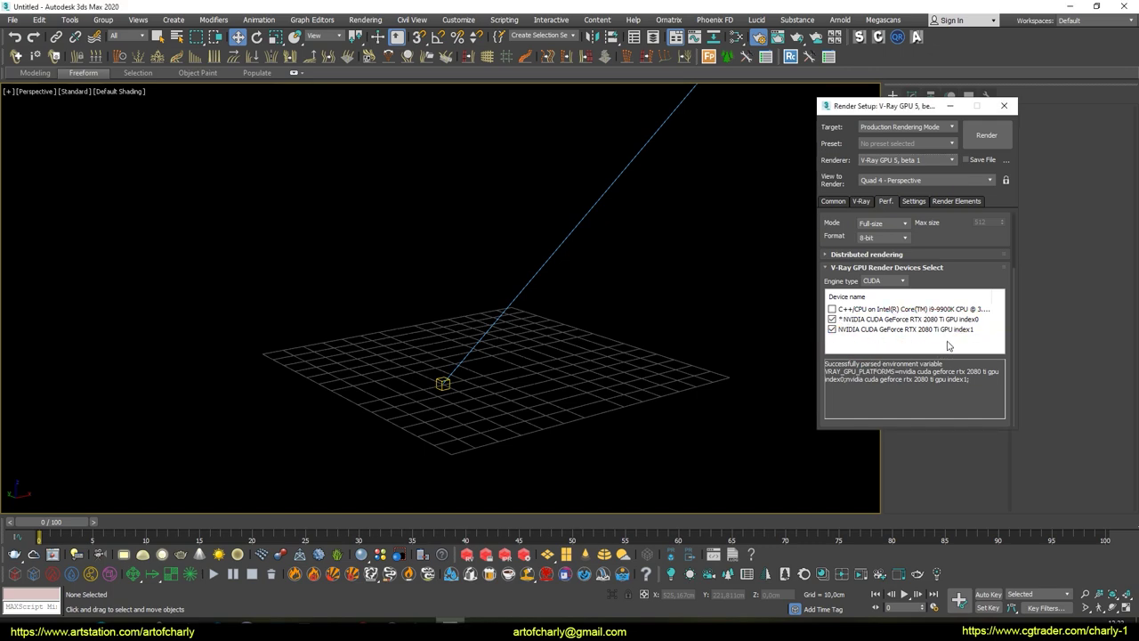
{"action": "left_click", "coordinate": [1003, 106]}
{"action": "left_click", "coordinate": [13, 20]}
- Import the Amphitrite statue OBJ model with the default import options
{"action": "left_click", "coordinate": [156, 183]}
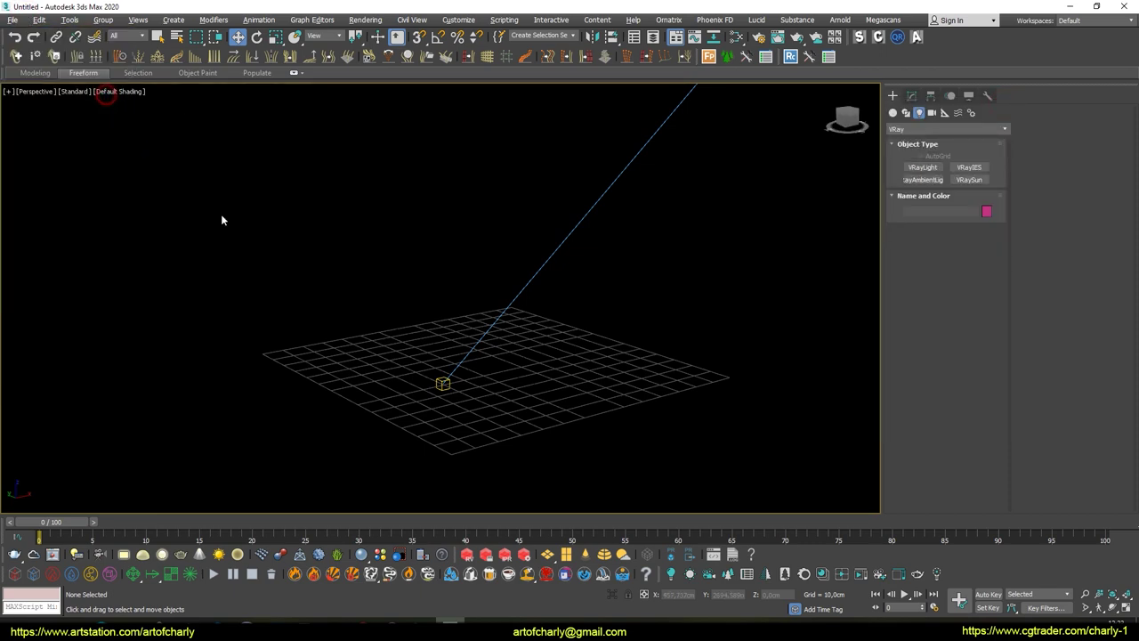
{"action": "left_click", "coordinate": [472, 512]}
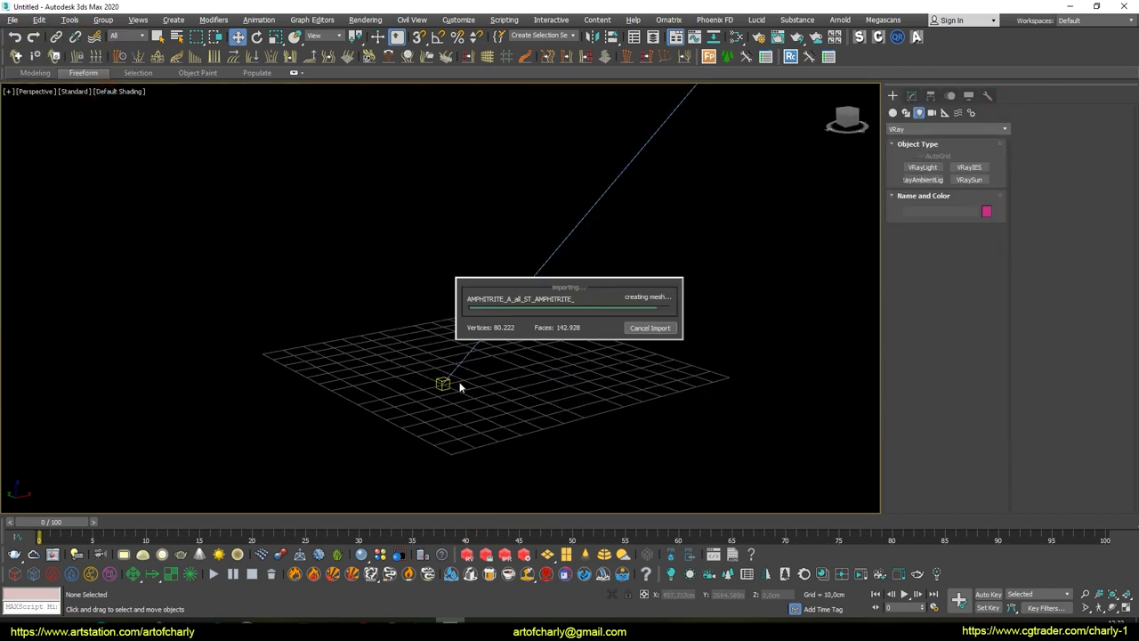
{"action": "left_click", "coordinate": [695, 360]}
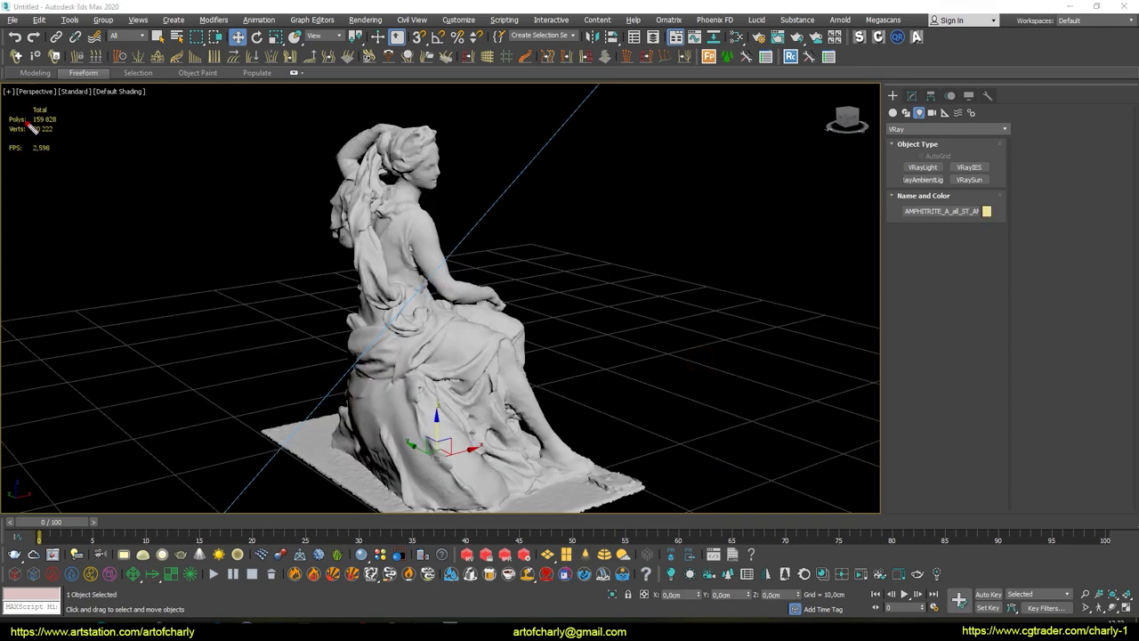
- Move the statue left and Shift-drag it to make 20 copies in a row
{"action": "scroll", "coordinate": [374, 267], "scroll_direction": "down", "scroll_amount": 6}
{"action": "scroll", "coordinate": [374, 267], "scroll_direction": "up", "scroll_amount": 3}
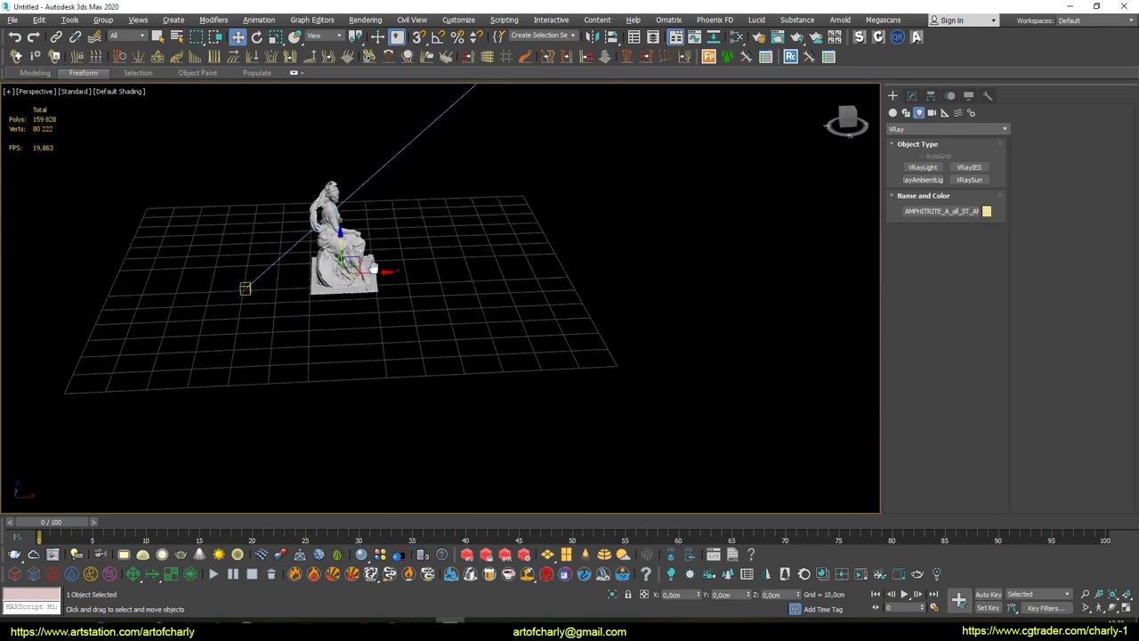
{"action": "middle_click_drag", "start_coordinate": [374, 269], "coordinate": [488, 328]}
{"action": "mouse_move", "coordinate": [488, 330]}
{"action": "left_mouse_down"}
{"action": "mouse_move", "coordinate": [237, 331]}
{"action": "mouse_move", "coordinate": [304, 339]}
{"action": "left_mouse_up"}
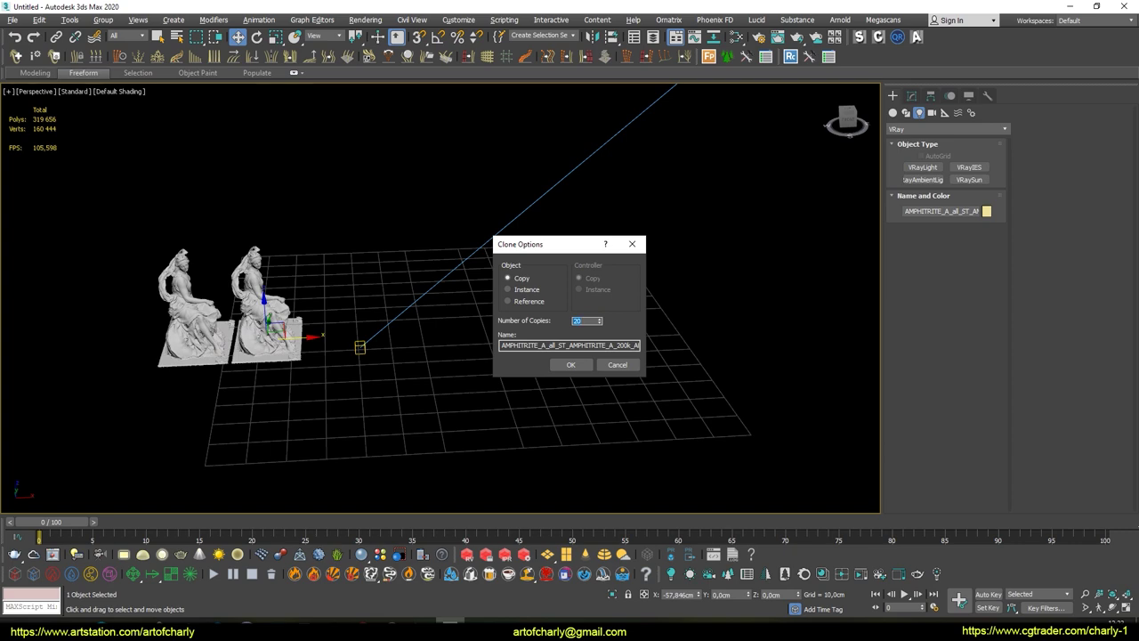
{"action": "left_click", "coordinate": [570, 364]}
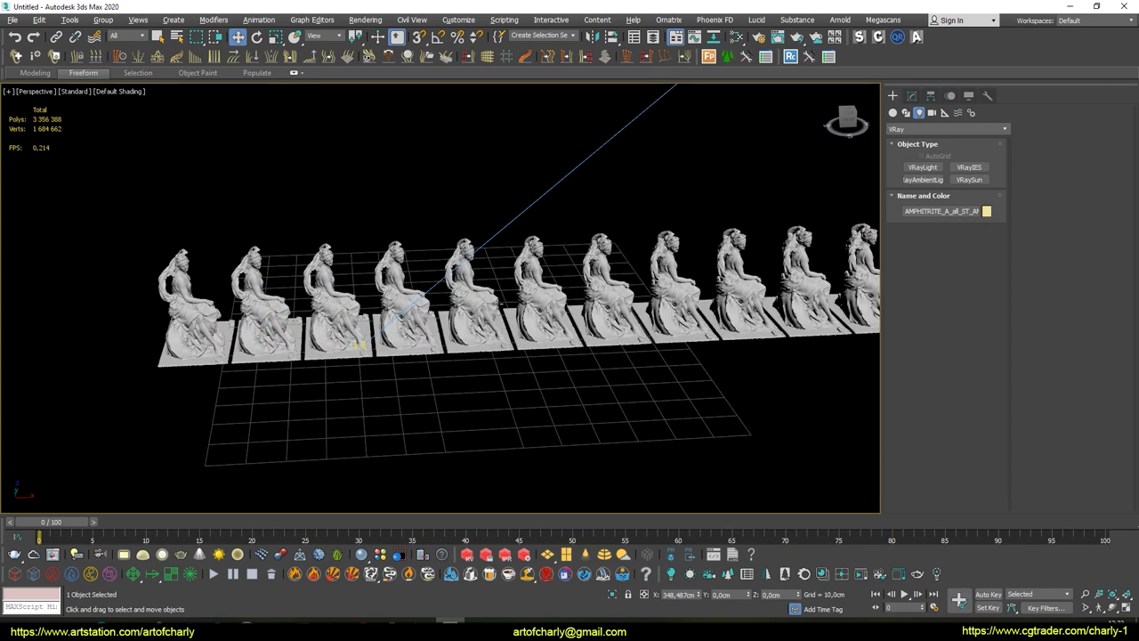
- Hide all lights in the viewport via Hide by Category
{"action": "scroll", "coordinate": [361, 275], "scroll_direction": "down", "scroll_amount": 5}
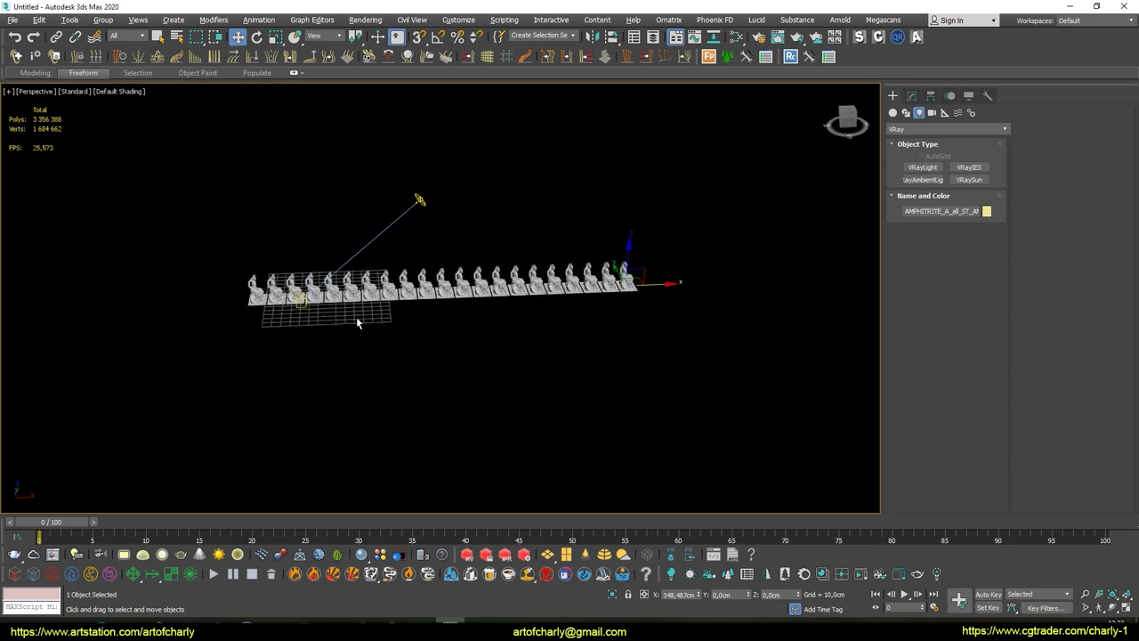
{"action": "left_click", "coordinate": [968, 95]}
{"action": "left_click", "coordinate": [907, 237]}
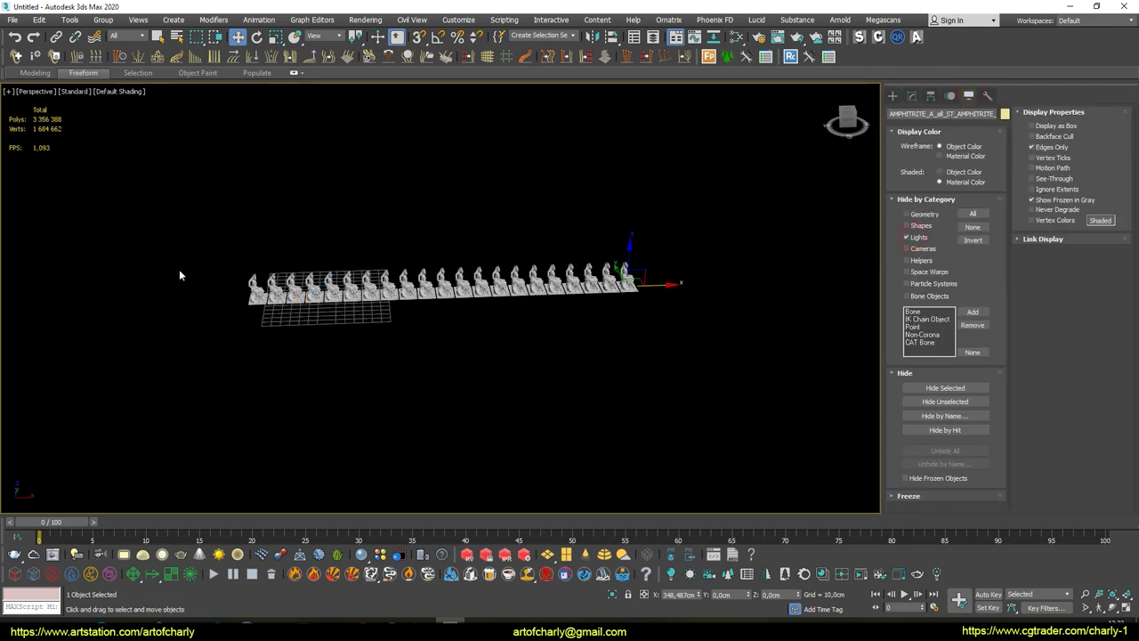
- Select all 21 statues and Shift-drag the row sideways to clone it
{"action": "left_click_drag", "start_coordinate": [211, 228], "coordinate": [654, 343]}
{"action": "middle_click_drag", "start_coordinate": [653, 343], "coordinate": [405, 285], "text": "alt"}
{"action": "left_click_drag", "start_coordinate": [405, 283], "coordinate": [488, 338], "text": "shift"}
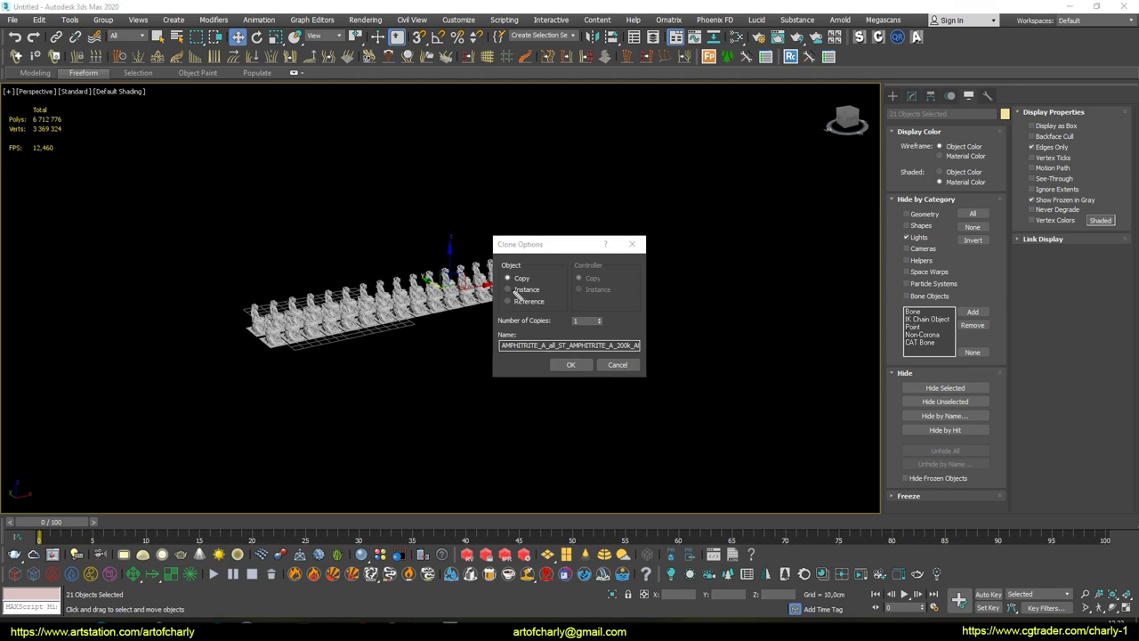
- Accept one independent copy of the 21-statue row
{"action": "left_click", "coordinate": [507, 280]}
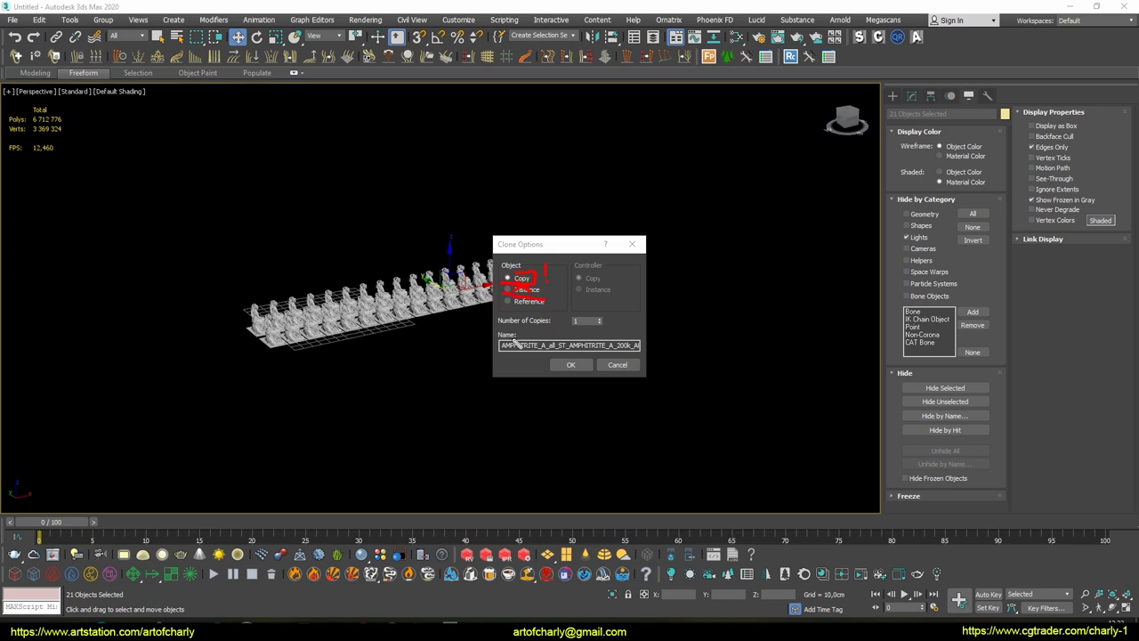
{"action": "left_click", "coordinate": [569, 365]}
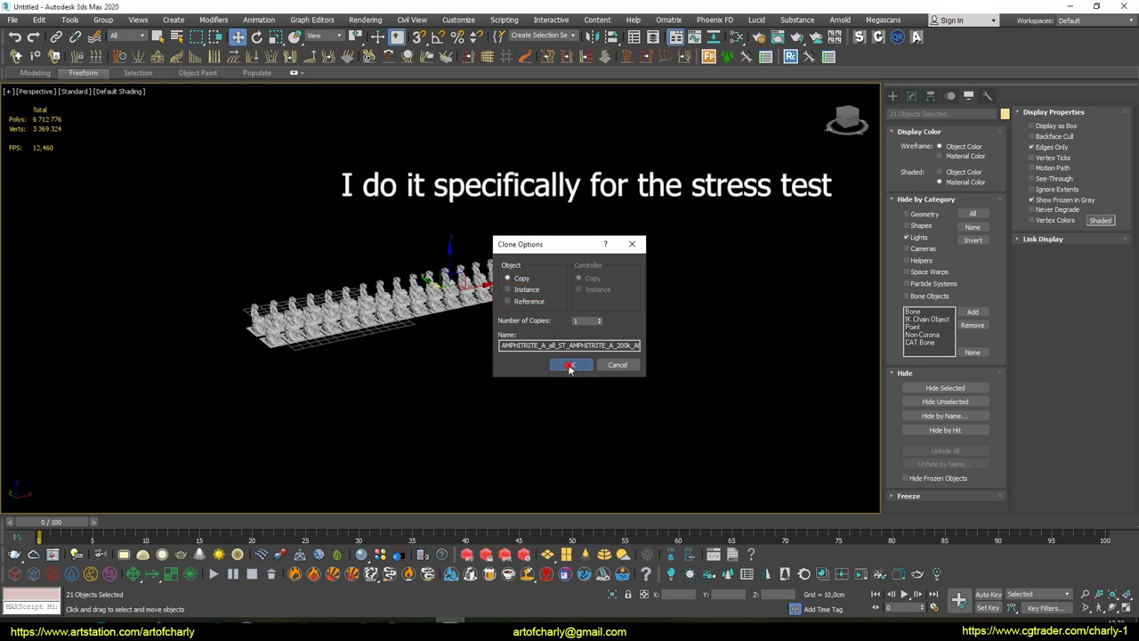
{"action": "mouse_move", "coordinate": [340, 253]}
{"action": "middle_mouse_down", "text": "alt"}
{"action": "mouse_move", "coordinate": [482, 313]}
{"action": "mouse_move", "coordinate": [538, 282]}
{"action": "middle_mouse_up", "text": "alt"}
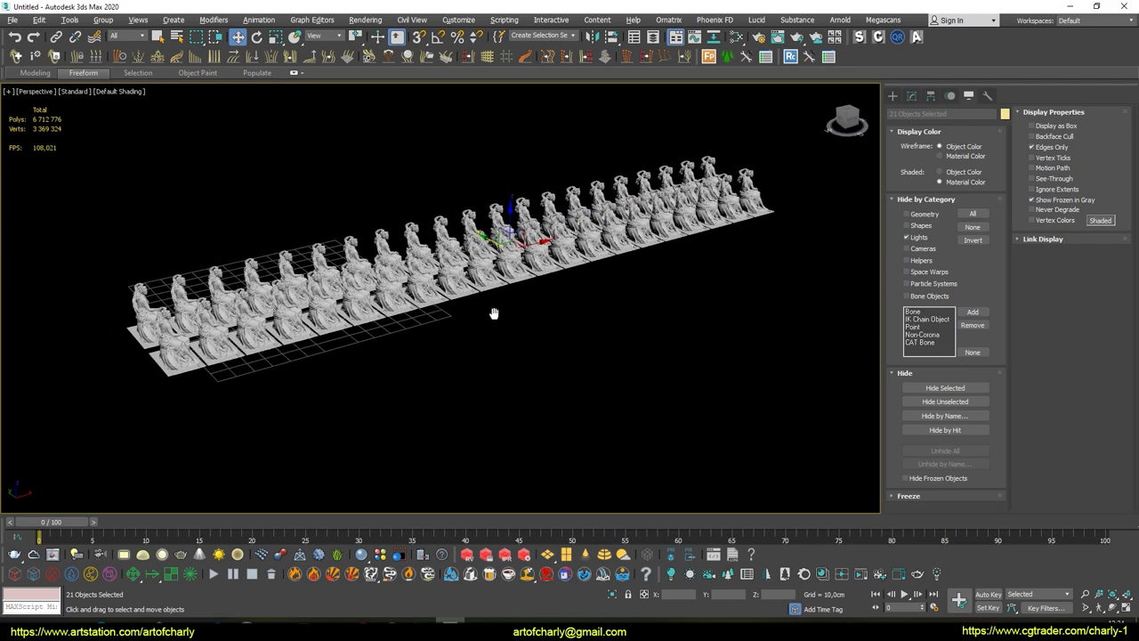
- Clone the rows again sideways and box-select all 189 statues
{"action": "left_click_drag", "start_coordinate": [537, 282], "coordinate": [532, 274], "text": "shift"}
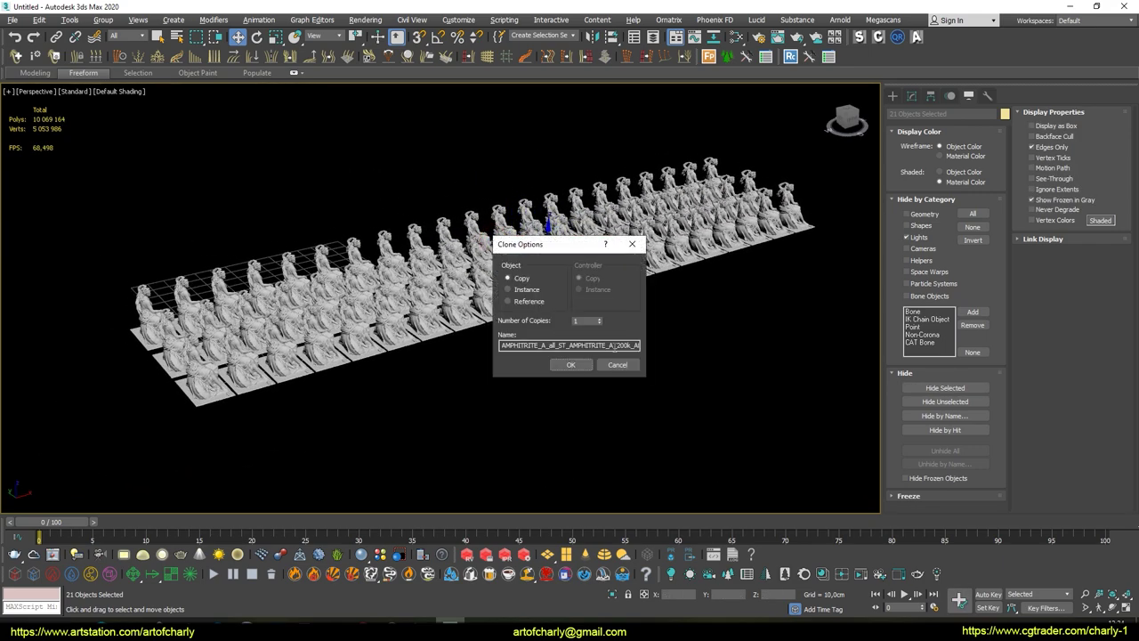
{"action": "left_click", "coordinate": [599, 319]}
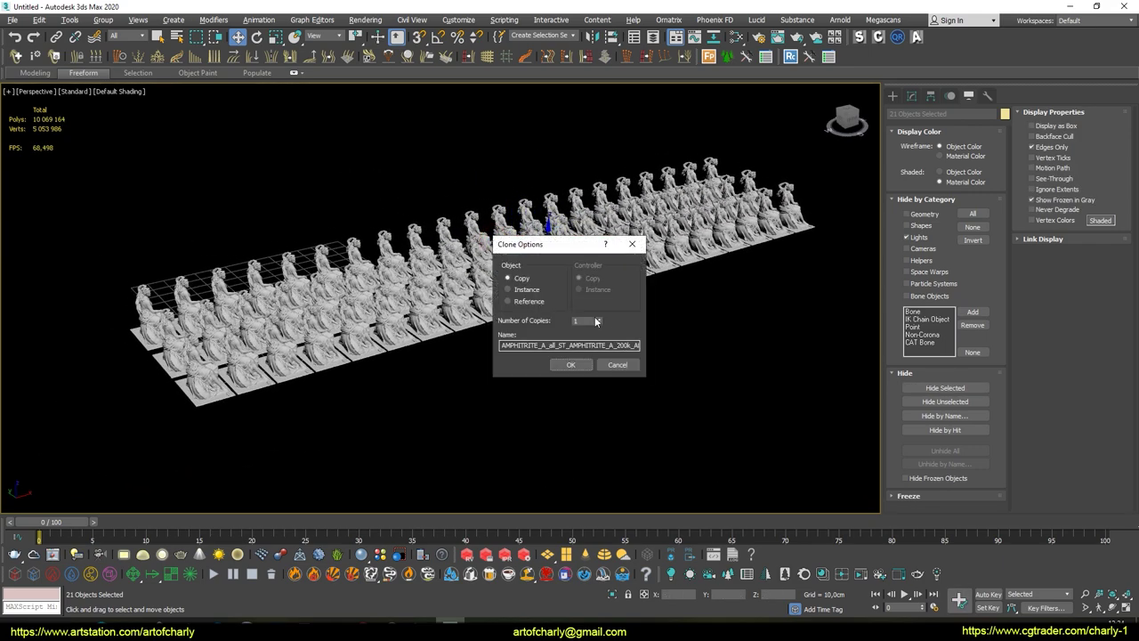
{"action": "left_click", "coordinate": [570, 365]}
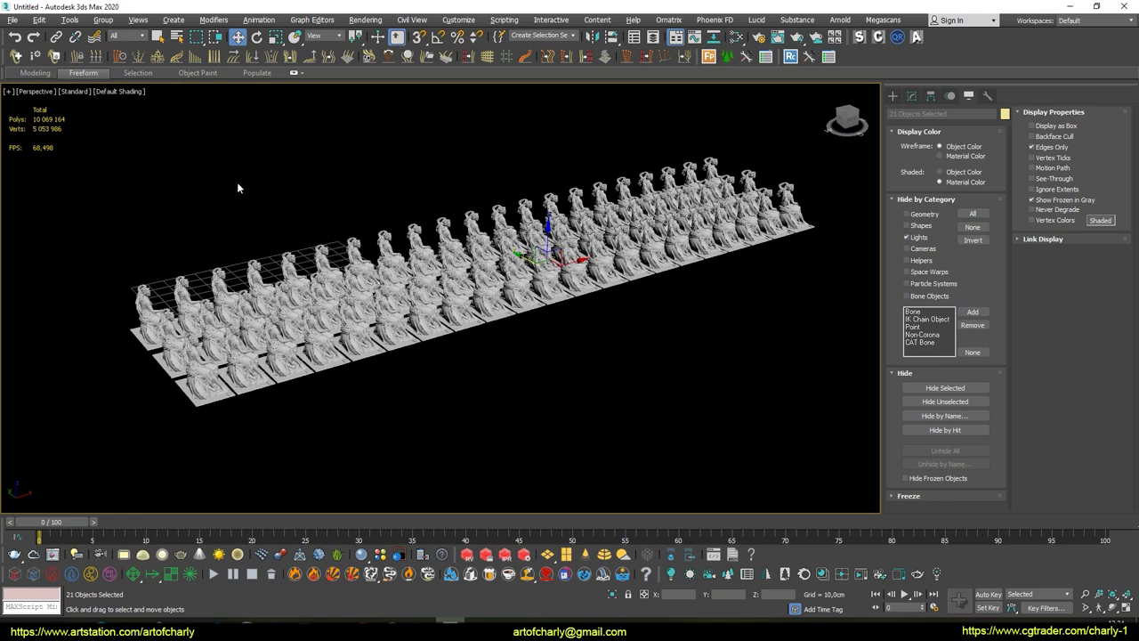
{"action": "scroll", "coordinate": [507, 329], "scroll_direction": "down", "scroll_amount": 5}
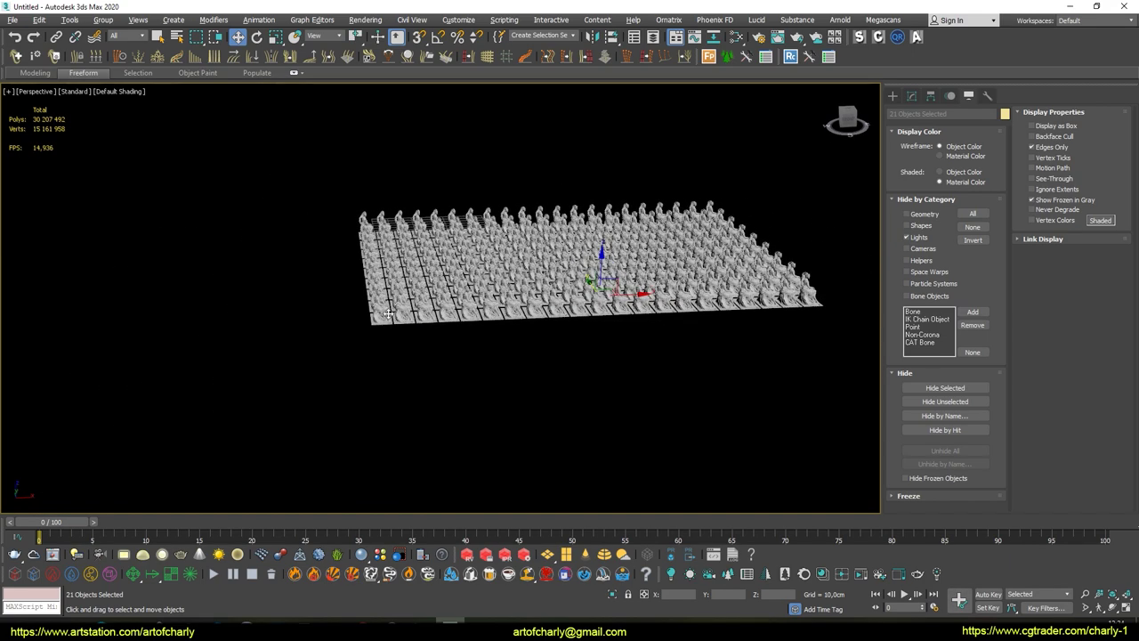
{"action": "middle_click_drag", "start_coordinate": [534, 321], "coordinate": [427, 320], "text": "alt"}
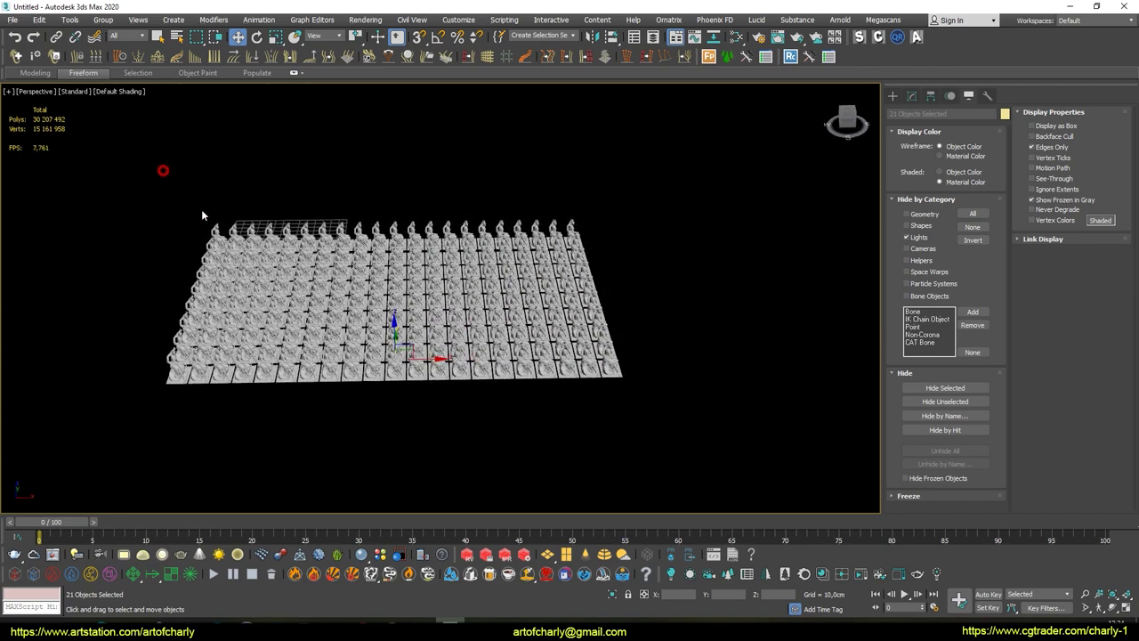
{"action": "left_click_drag", "start_coordinate": [694, 447], "coordinate": [689, 445]}
{"action": "middle_click_drag", "start_coordinate": [534, 338], "coordinate": [426, 292], "text": "alt"}
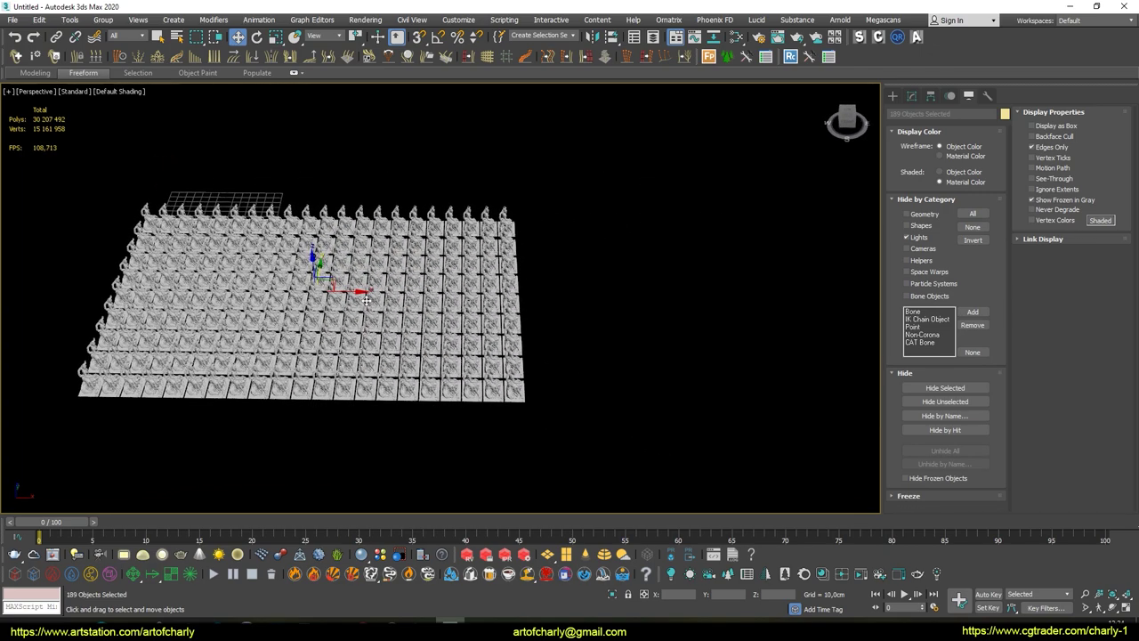
- Clone the whole statue array to the right as one copy
{"action": "left_click_drag", "start_coordinate": [425, 292], "coordinate": [699, 325], "text": "shift"}
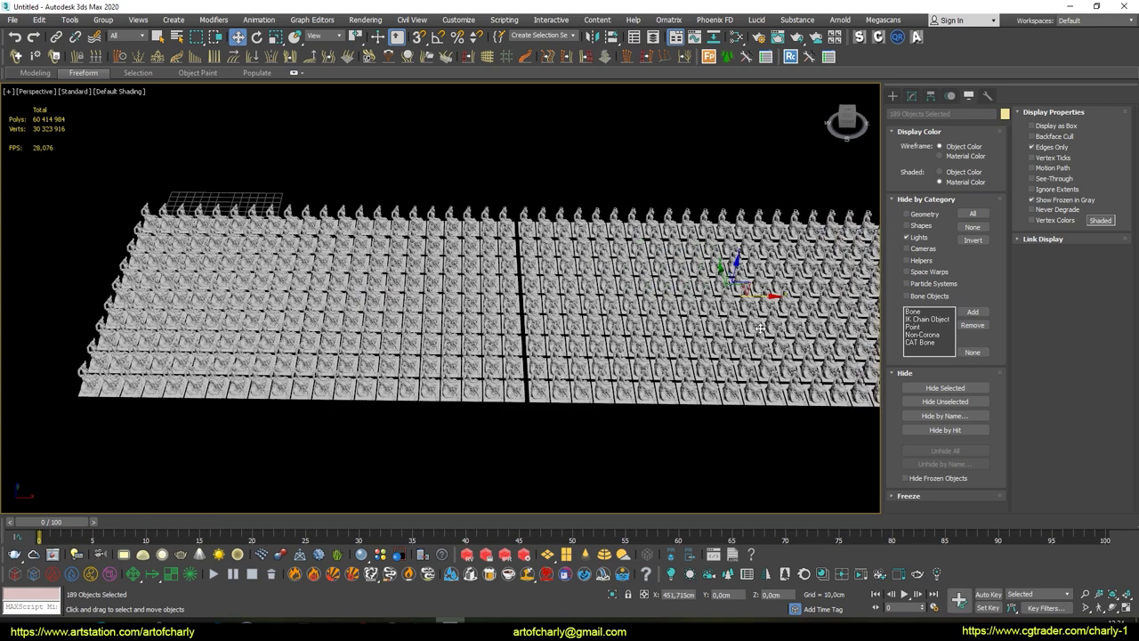
{"action": "left_click", "coordinate": [570, 365]}
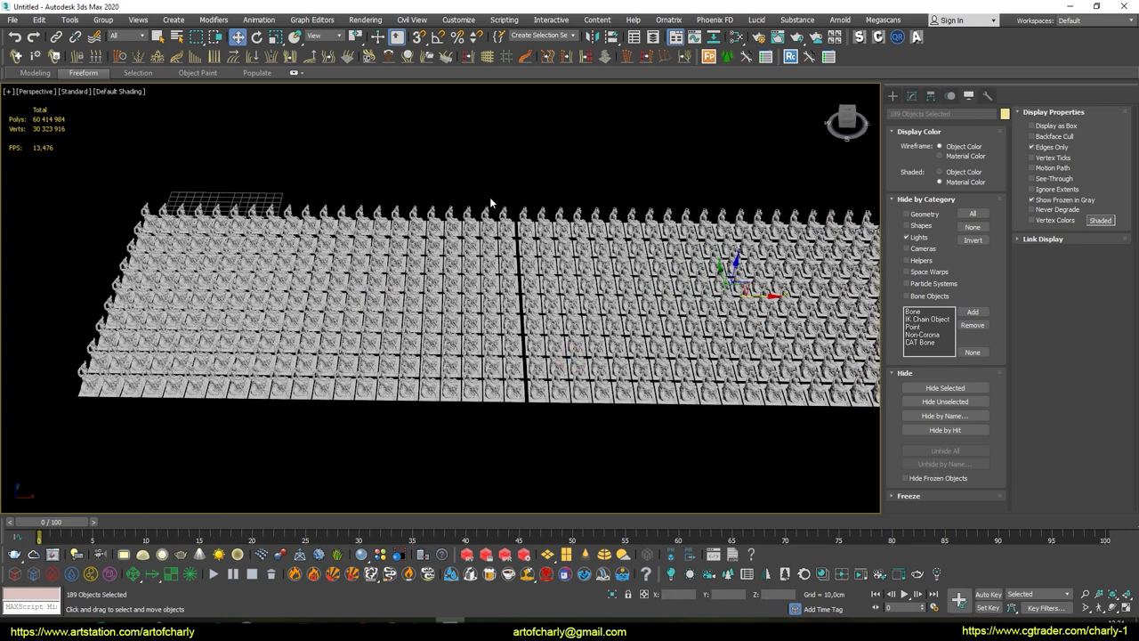
{"action": "scroll", "coordinate": [412, 161], "scroll_direction": "down", "scroll_amount": 2}
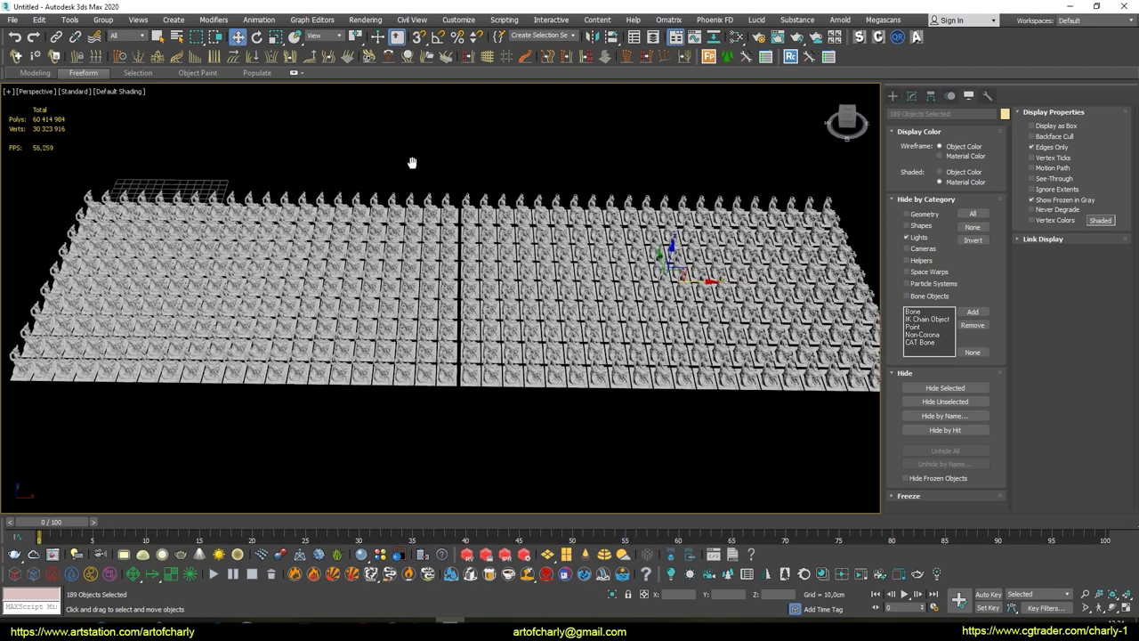
{"action": "scroll", "coordinate": [411, 160], "scroll_direction": "down", "scroll_amount": 4}
- Select every statue and copy the array again, reaching 120,829,968 polygons
{"action": "left_click_drag", "start_coordinate": [160, 136], "coordinate": [726, 357]}
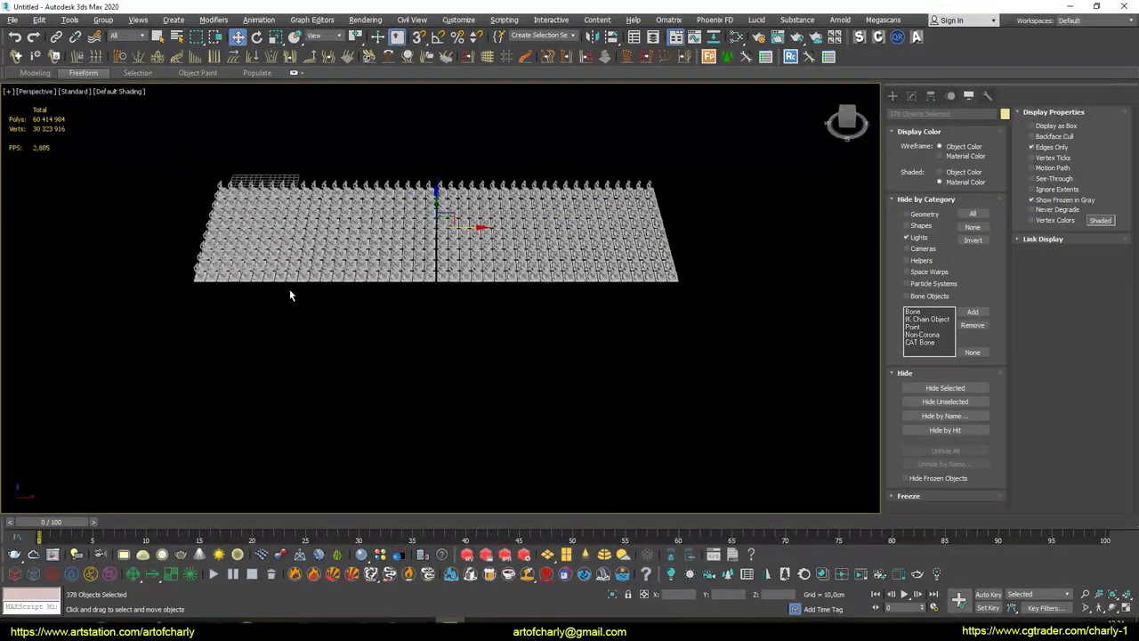
{"action": "middle_click_drag", "start_coordinate": [290, 295], "coordinate": [347, 289], "text": "alt"}
{"action": "left_click_drag", "start_coordinate": [416, 220], "coordinate": [512, 303], "text": "shift"}
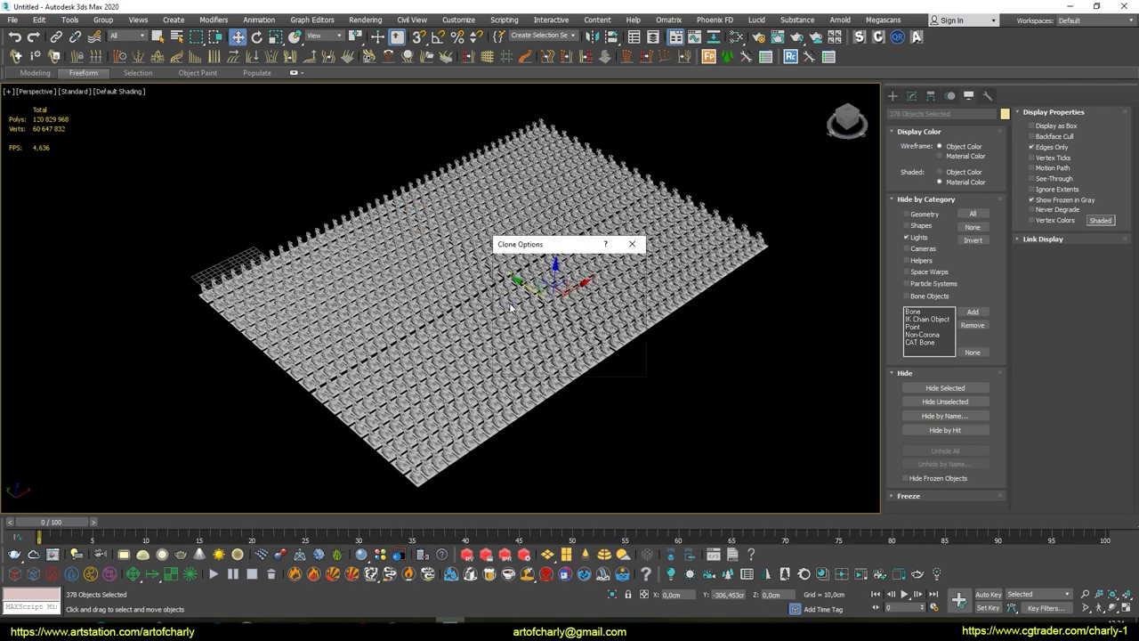
{"action": "left_click", "coordinate": [578, 359]}
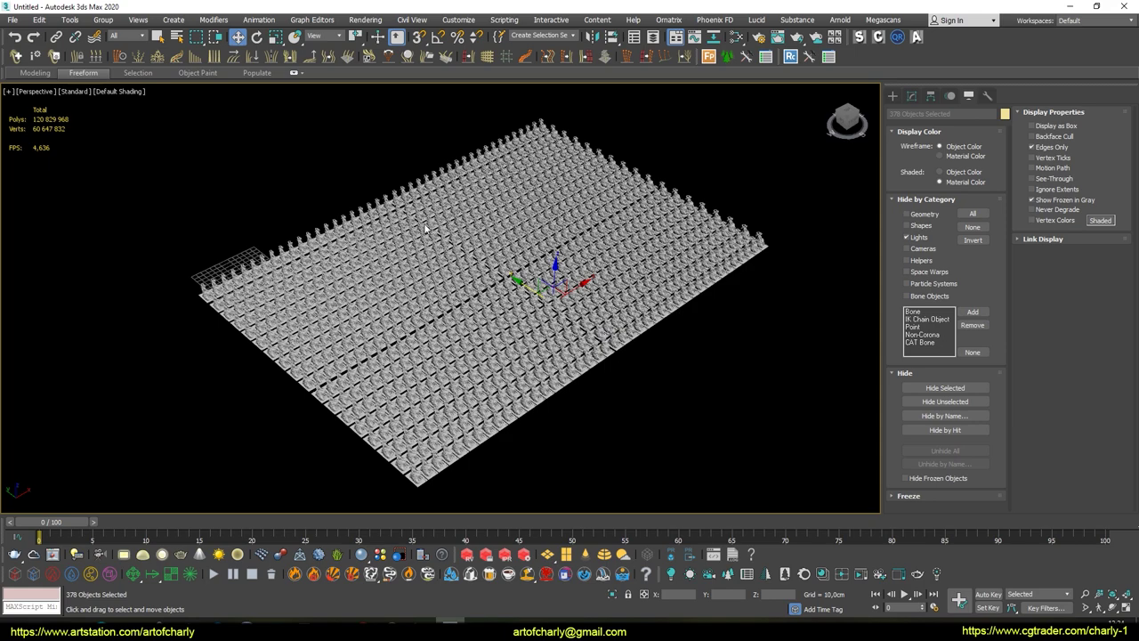
{"action": "middle_click_drag", "start_coordinate": [426, 229], "coordinate": [419, 208], "text": "alt"}
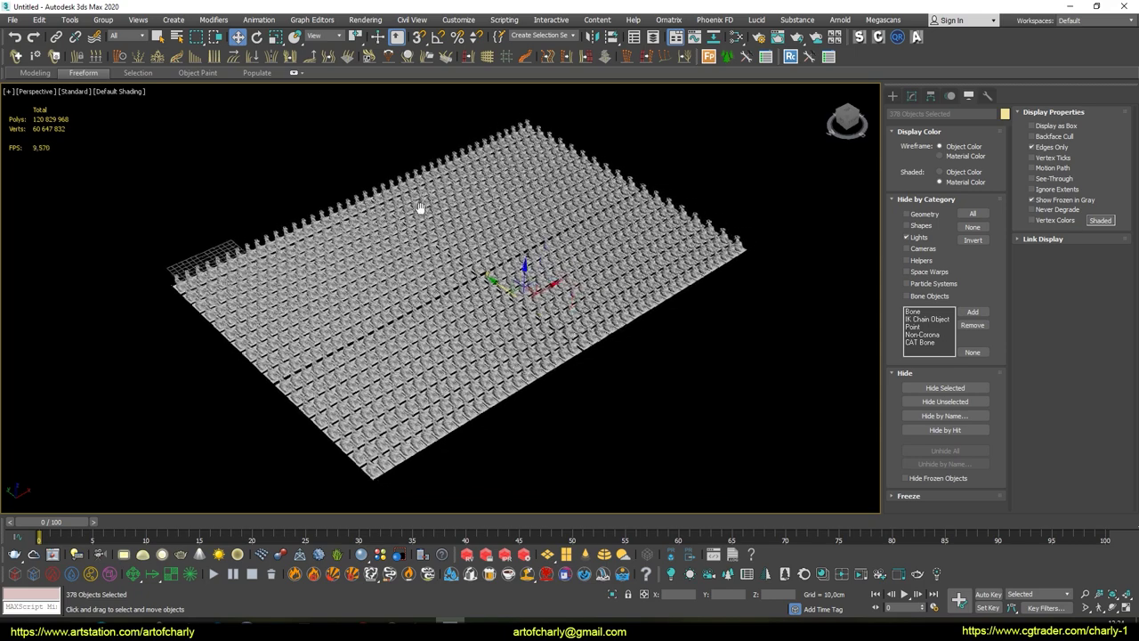
{"action": "scroll", "coordinate": [45, 127], "scroll_direction": "up", "scroll_amount": 3}
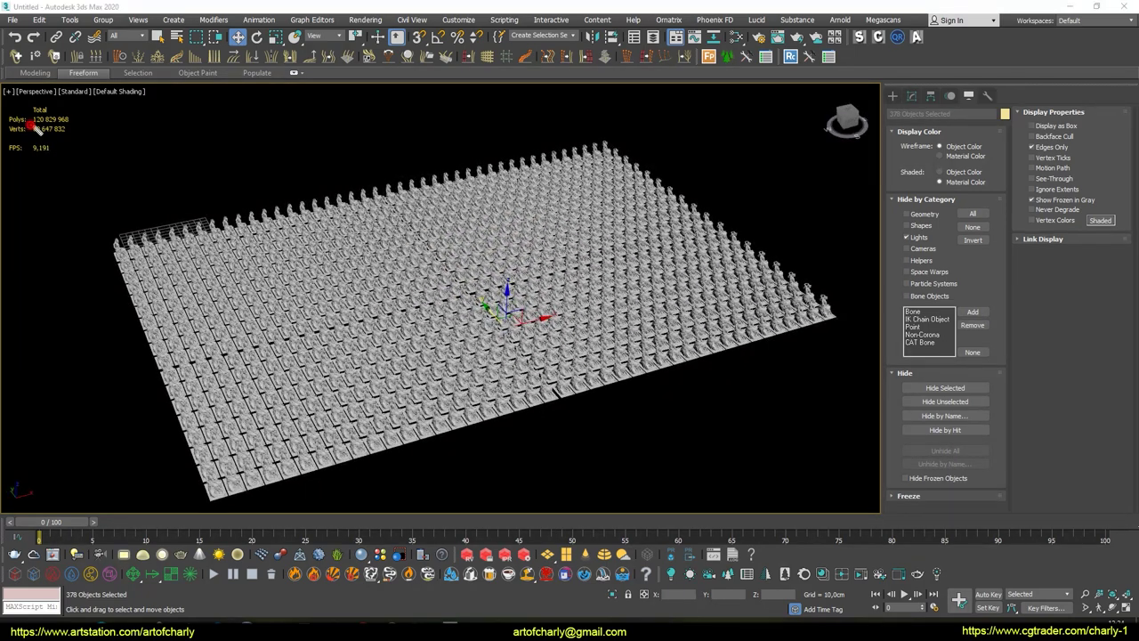
{"action": "left_click_drag", "start_coordinate": [34, 127], "coordinate": [76, 121]}
{"action": "key", "text": "Escape"}
{"action": "left_click_drag", "start_coordinate": [979, 114], "coordinate": [561, 101]}
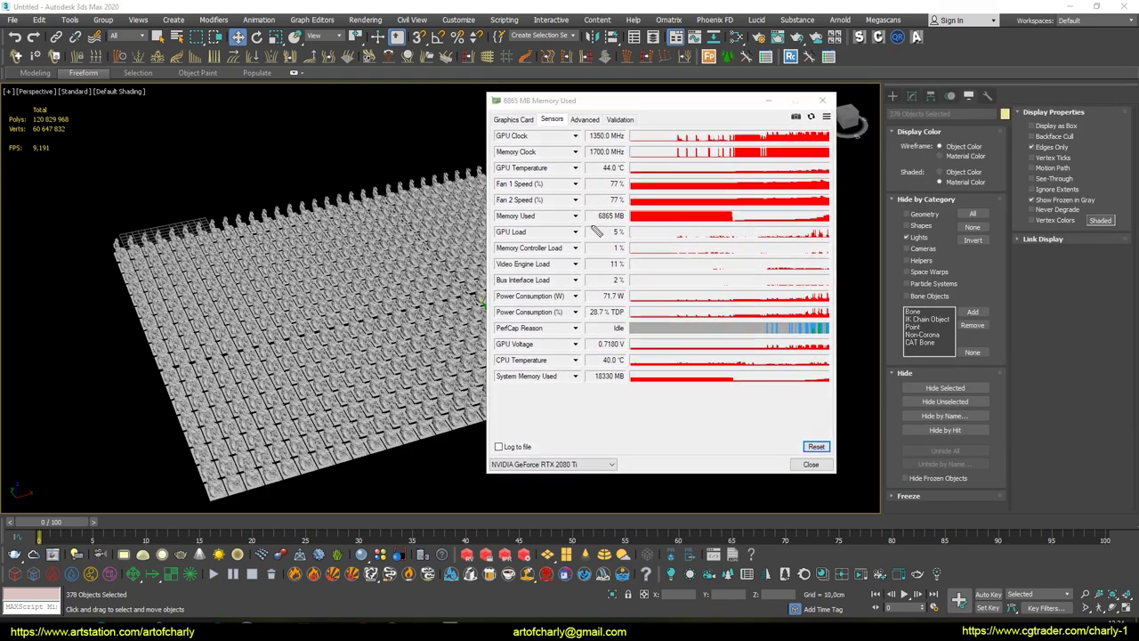
{"action": "left_click_drag", "start_coordinate": [633, 212], "coordinate": [588, 219]}
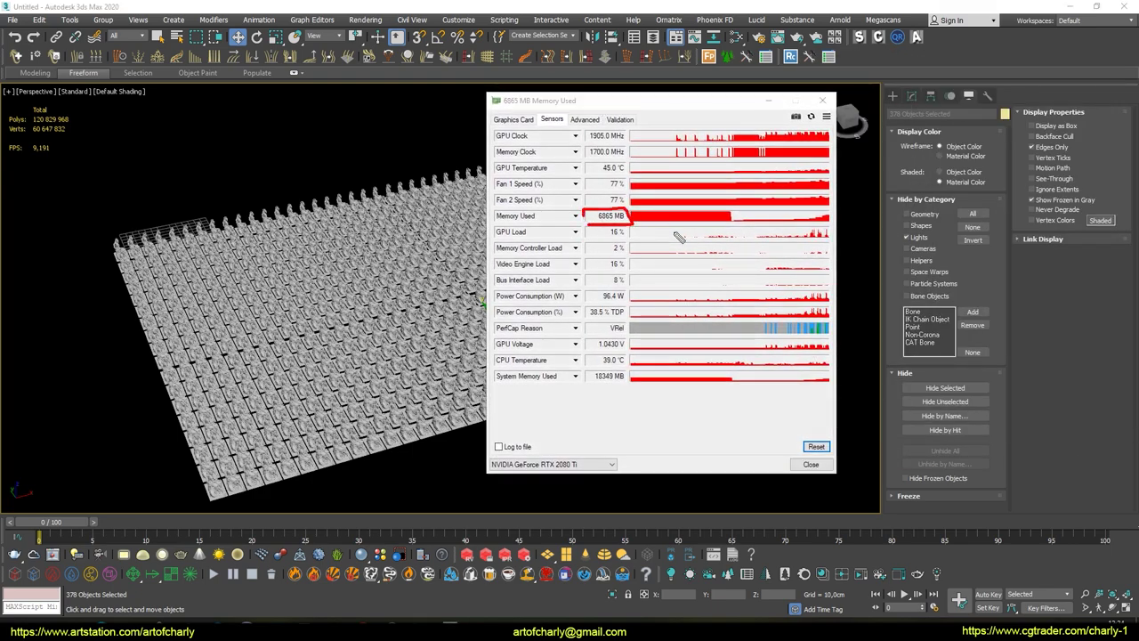
{"action": "key", "text": "Escape"}
{"action": "left_click_drag", "start_coordinate": [822, 103], "coordinate": [966, 112]}
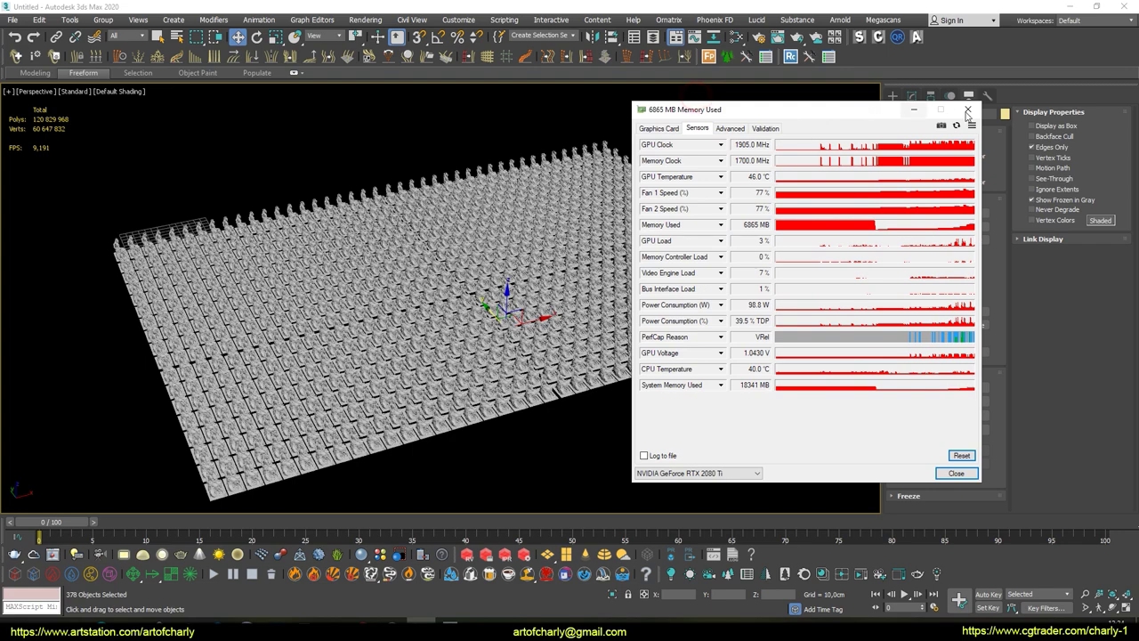
{"action": "left_click", "coordinate": [967, 109]}
{"action": "middle_click_drag", "start_coordinate": [407, 330], "coordinate": [254, 392], "text": "alt"}
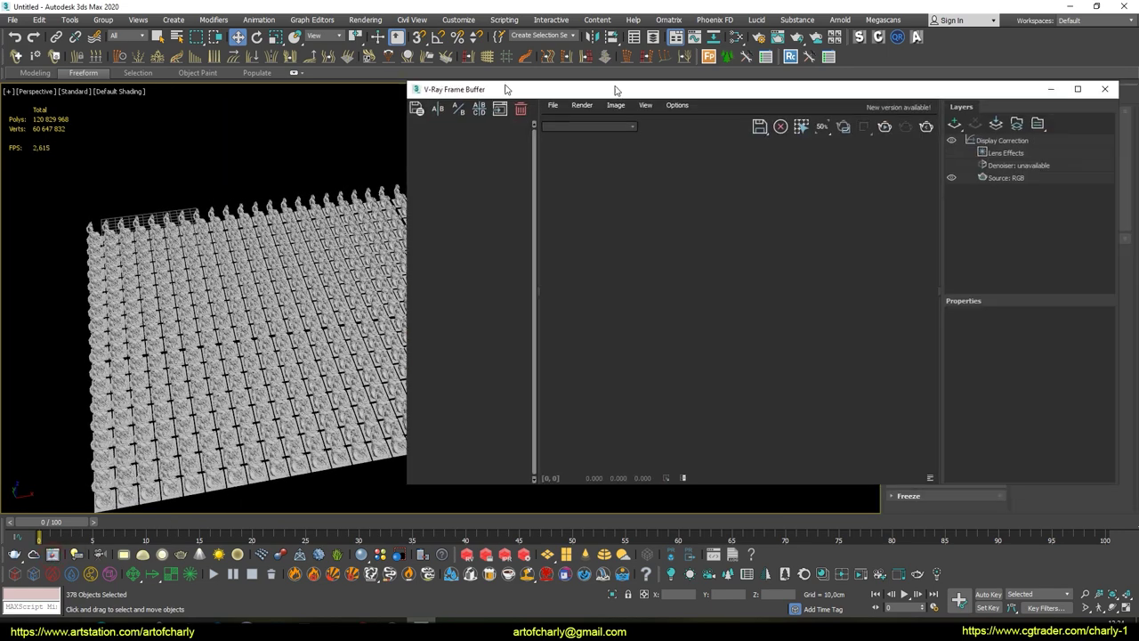
{"action": "left_click_drag", "start_coordinate": [632, 92], "coordinate": [479, 92]}
- Start V-Ray GPU ActiveShade and add an Exposure layer set to -5
{"action": "left_click", "coordinate": [730, 127]}
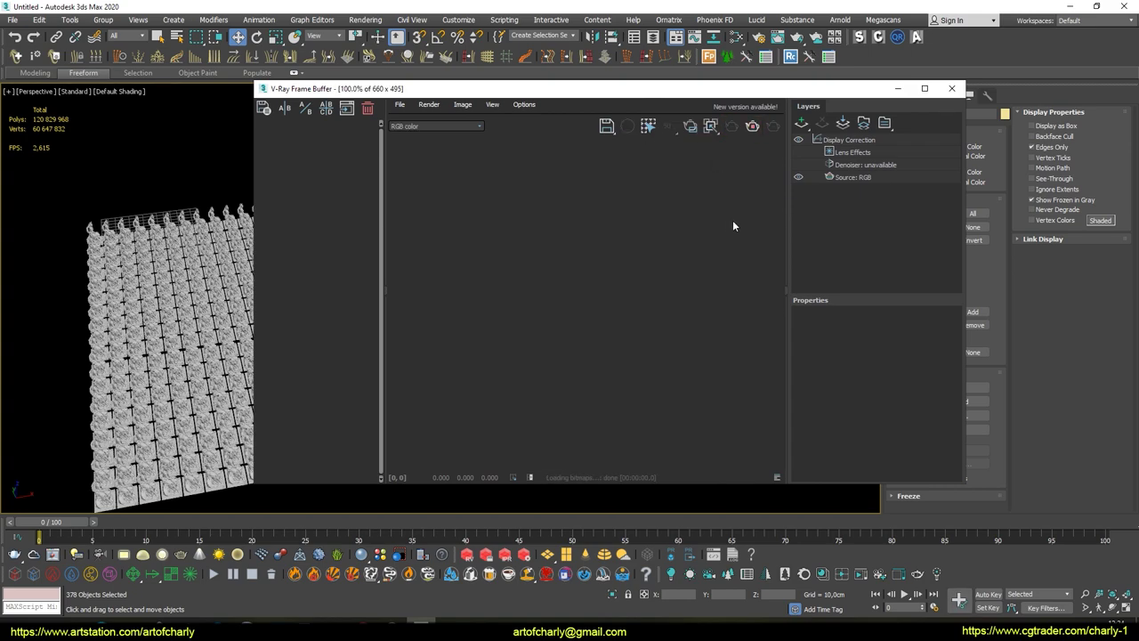
{"action": "left_click", "coordinate": [845, 145]}
{"action": "left_click", "coordinate": [802, 122]}
{"action": "left_click", "coordinate": [836, 201]}
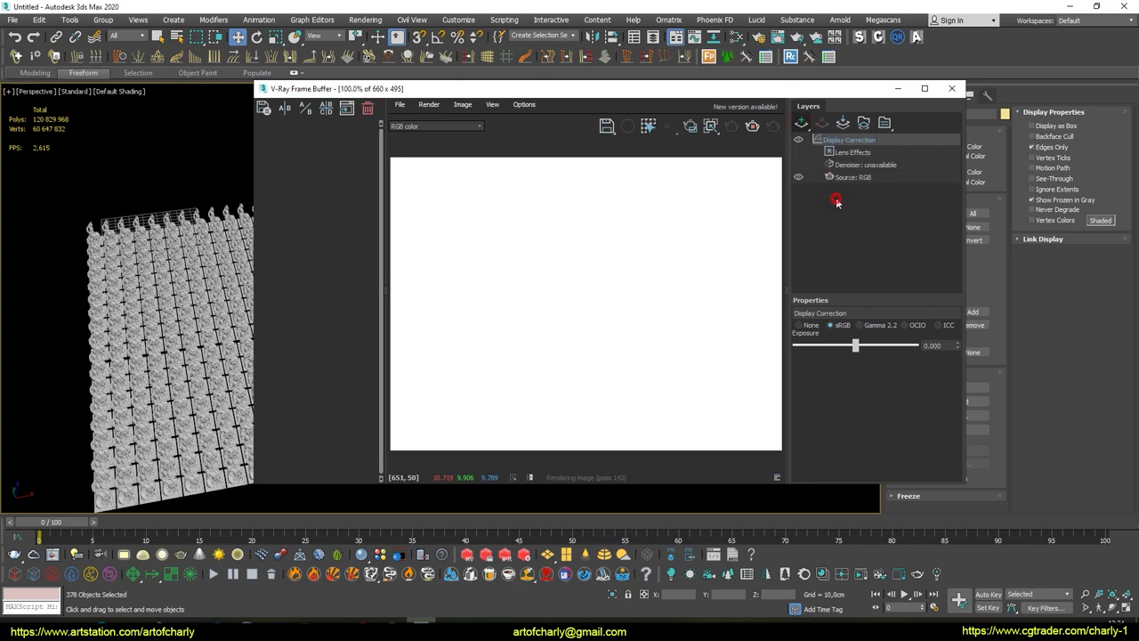
{"action": "left_click_drag", "start_coordinate": [856, 377], "coordinate": [761, 380]}
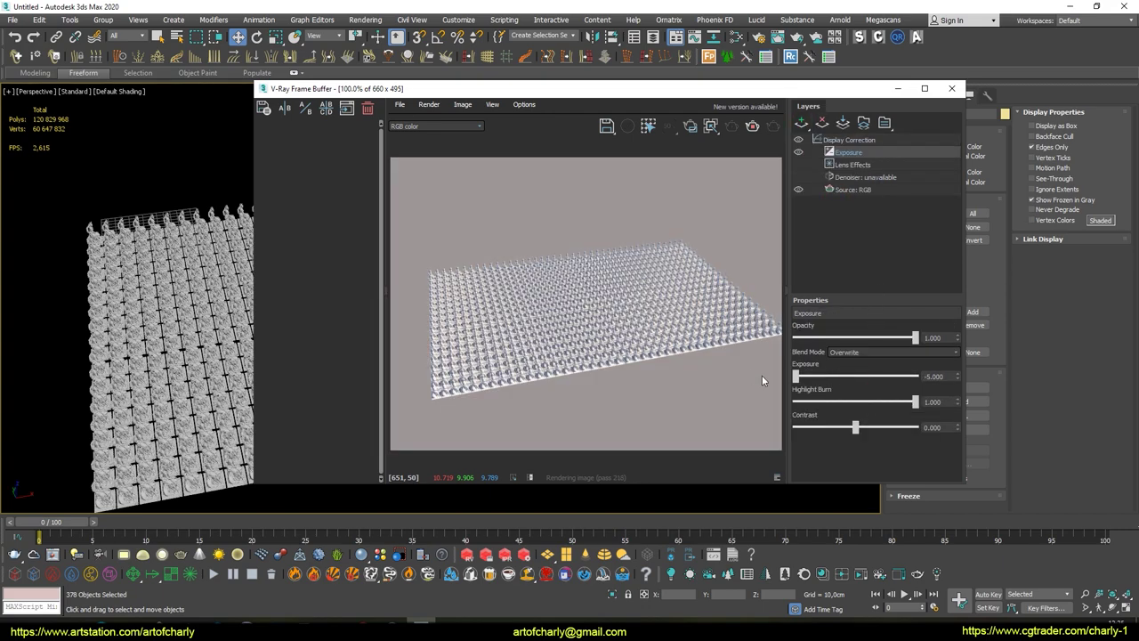
- Frame a close view looking along the statue rows toward the horizon
{"action": "left_click_drag", "start_coordinate": [877, 90], "coordinate": [1014, 76]}
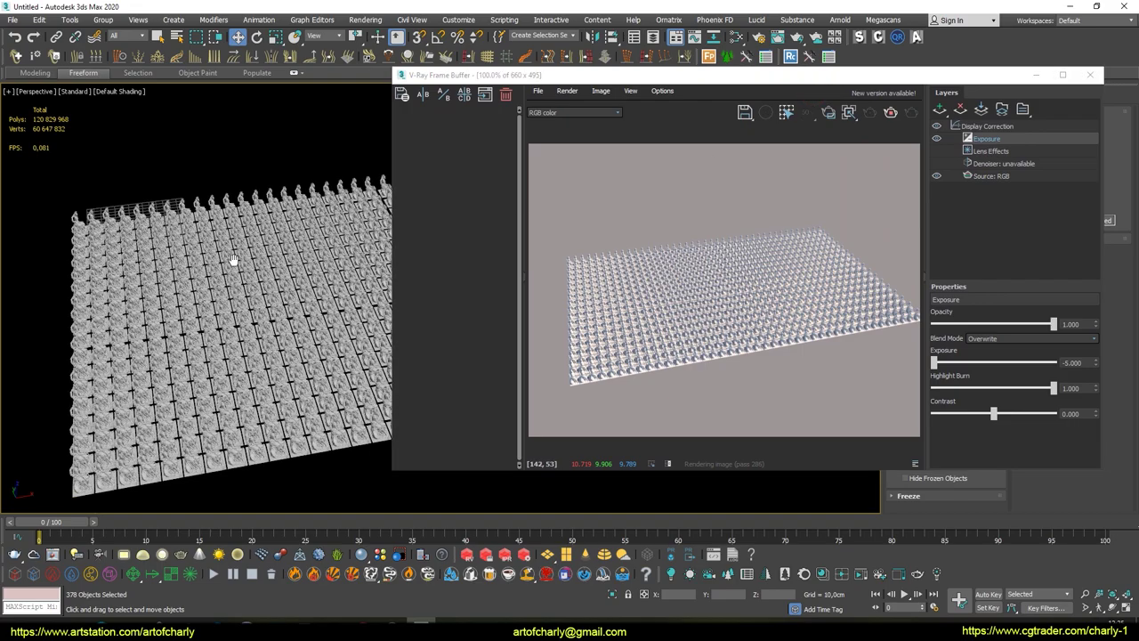
{"action": "middle_click_drag", "start_coordinate": [178, 338], "coordinate": [294, 302], "text": "alt"}
{"action": "scroll", "coordinate": [295, 303], "scroll_direction": "up", "scroll_amount": 5}
{"action": "scroll", "coordinate": [285, 293], "scroll_direction": "up", "scroll_amount": 3}
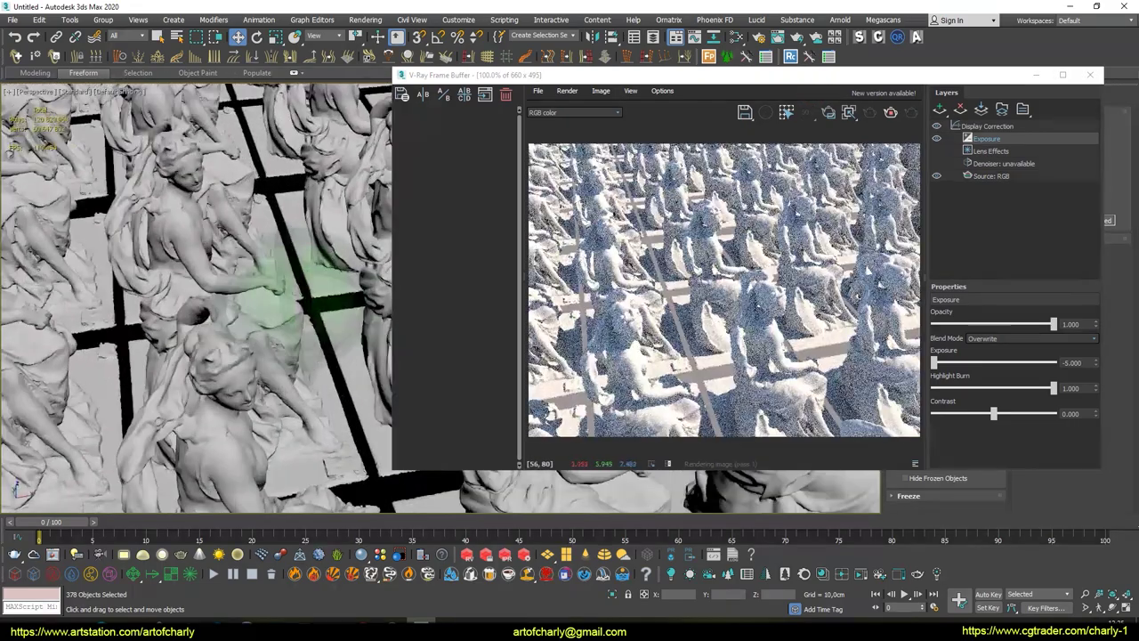
{"action": "scroll", "coordinate": [272, 283], "scroll_direction": "up", "scroll_amount": 3}
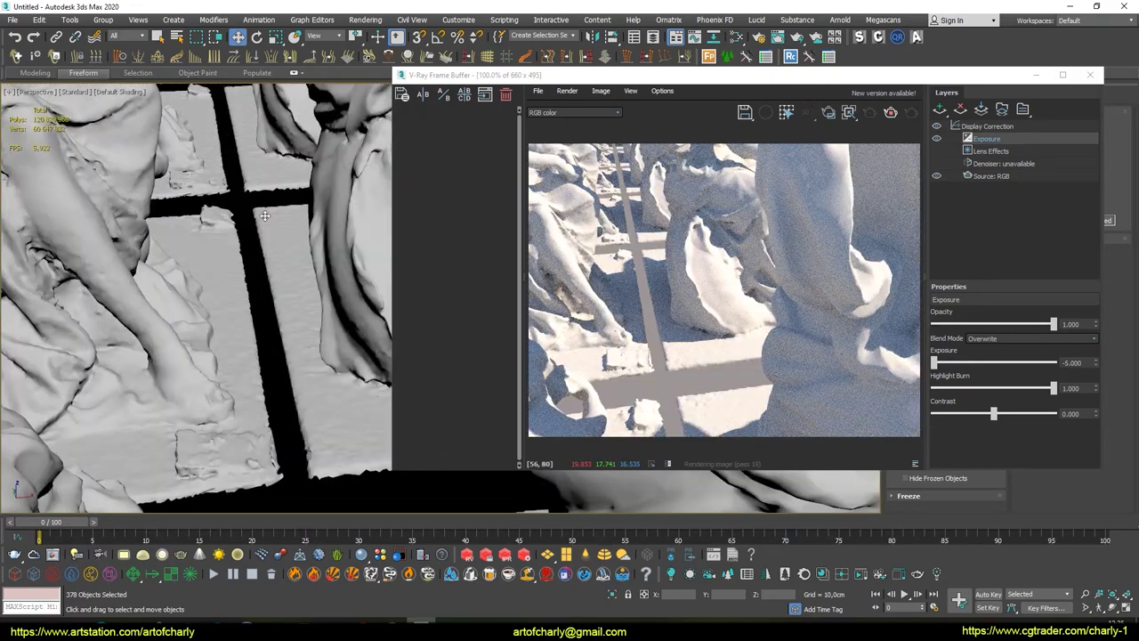
{"action": "scroll", "coordinate": [264, 215], "scroll_direction": "down", "scroll_amount": 3}
{"action": "mouse_move", "coordinate": [264, 215]}
{"action": "middle_mouse_down", "text": "alt"}
{"action": "mouse_move", "coordinate": [258, 319]}
{"action": "mouse_move", "coordinate": [229, 381]}
{"action": "mouse_move", "coordinate": [256, 340]}
{"action": "mouse_move", "coordinate": [232, 259]}
{"action": "mouse_move", "coordinate": [251, 374]}
{"action": "mouse_move", "coordinate": [263, 343]}
{"action": "middle_mouse_up", "text": "alt"}
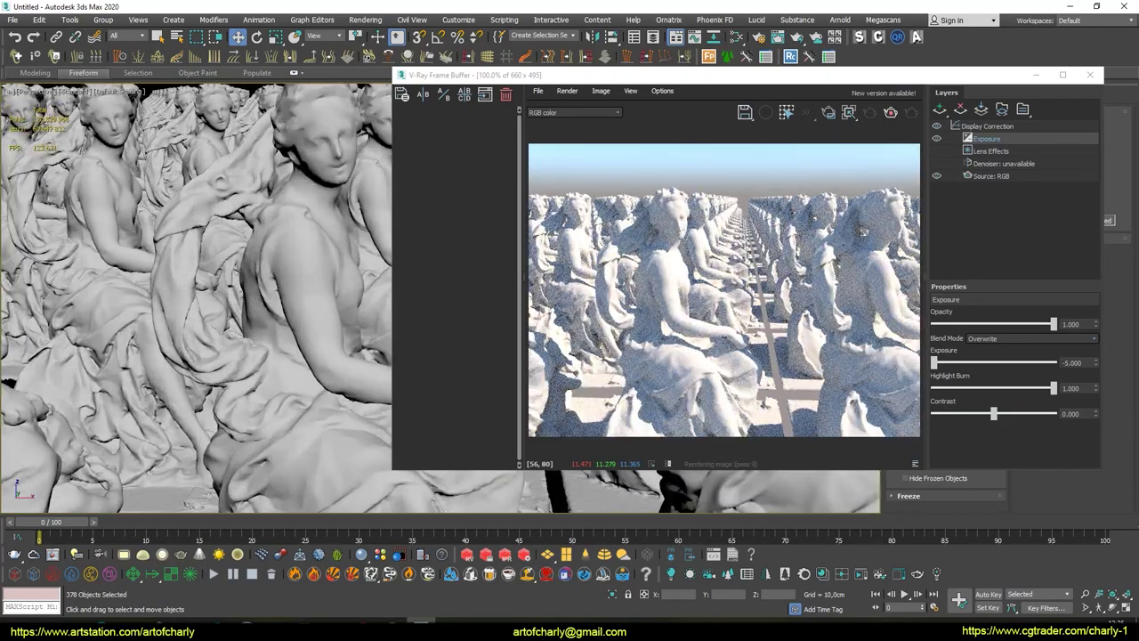
{"action": "middle_click_drag", "start_coordinate": [236, 226], "coordinate": [243, 238]}
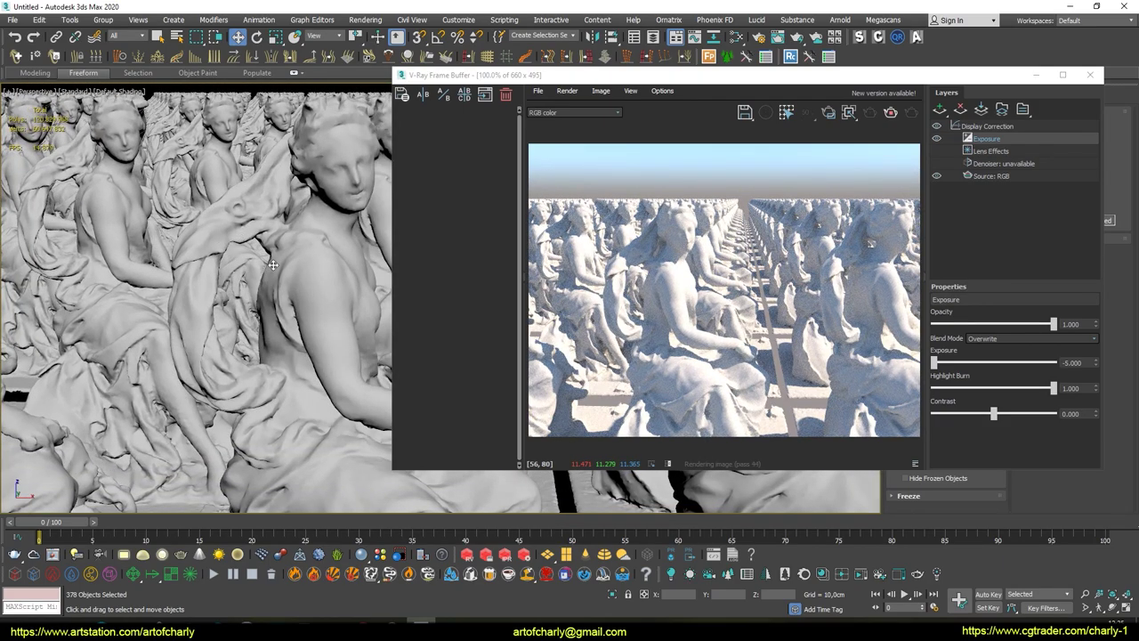
- Close the V-Ray frame buffer and look down on the whole statue grid
{"action": "left_click", "coordinate": [1090, 75]}
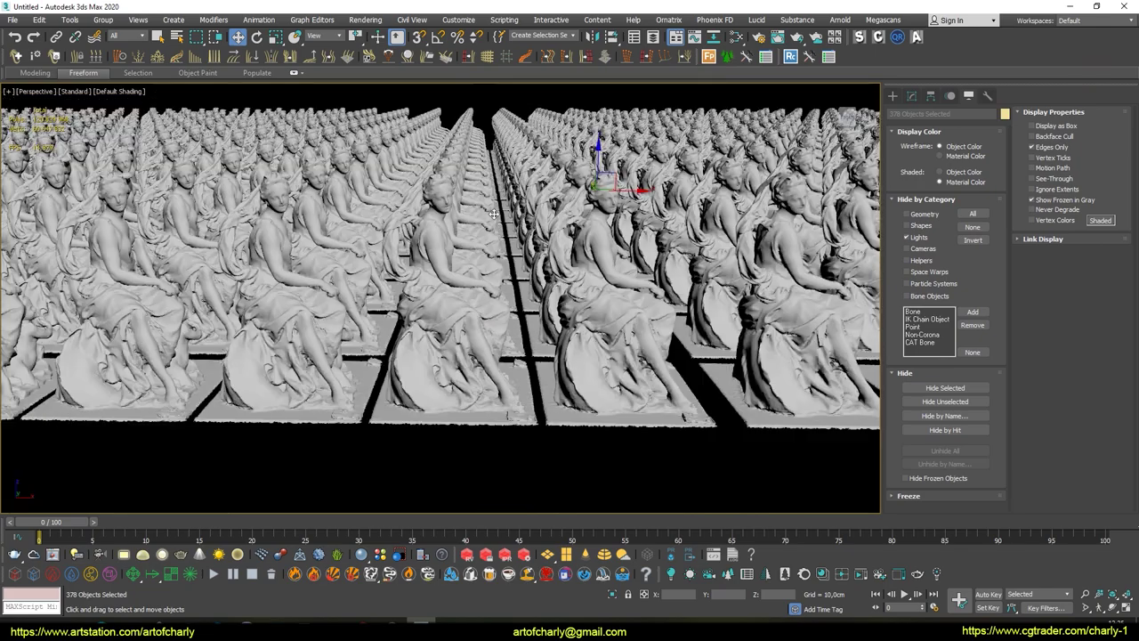
{"action": "scroll", "coordinate": [434, 184], "scroll_direction": "down", "scroll_amount": 10}
{"action": "middle_click_drag", "start_coordinate": [354, 165], "coordinate": [356, 233], "text": "alt"}
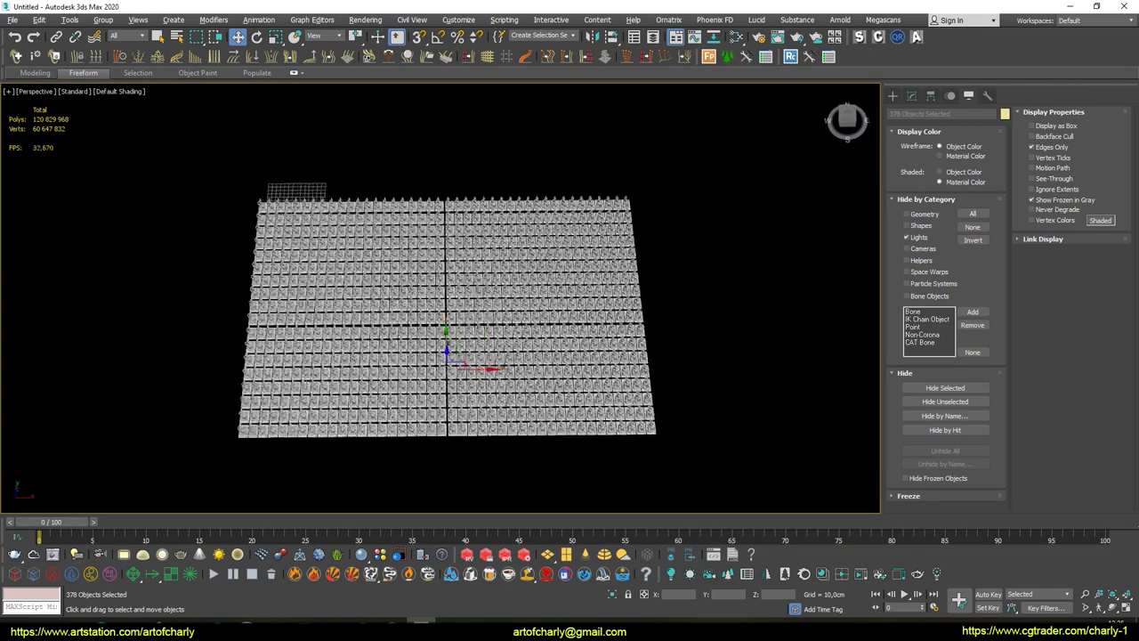
{"action": "scroll", "coordinate": [303, 148], "scroll_direction": "down", "scroll_amount": 3}
- Select all statues and clone the grid beside itself, totalling 241,659,936 polygons
{"action": "left_click_drag", "start_coordinate": [189, 170], "coordinate": [674, 452]}
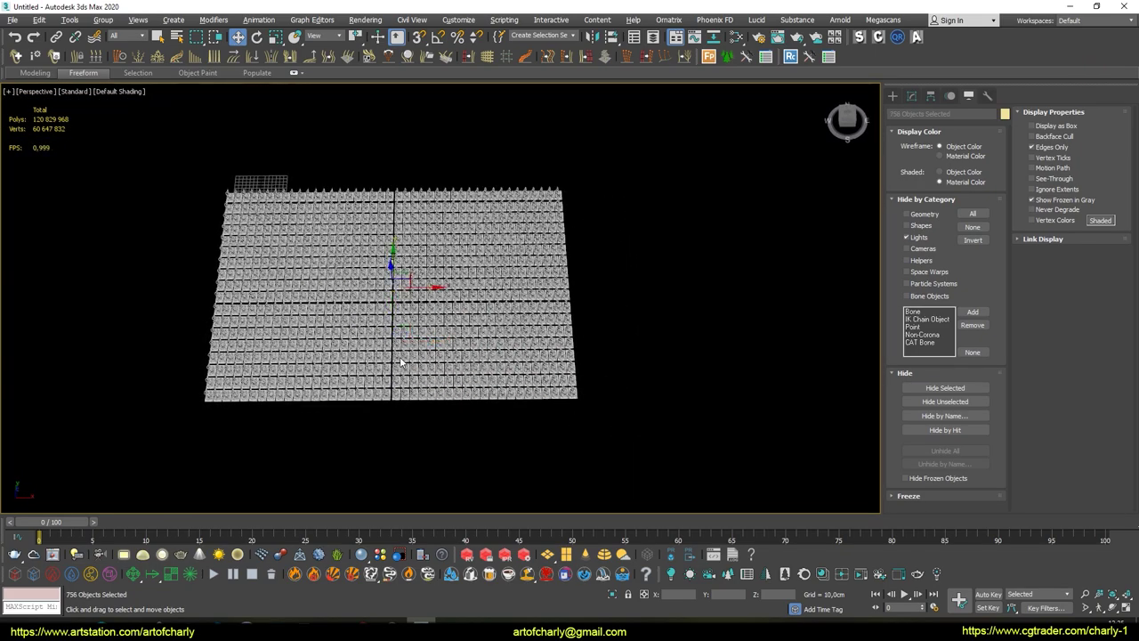
{"action": "mouse_move", "coordinate": [392, 316]}
{"action": "middle_mouse_down", "text": "alt"}
{"action": "mouse_move", "coordinate": [386, 297]}
{"action": "mouse_move", "coordinate": [453, 277]}
{"action": "middle_mouse_up", "text": "alt"}
{"action": "left_click_drag", "start_coordinate": [453, 278], "coordinate": [554, 357], "text": "shift"}
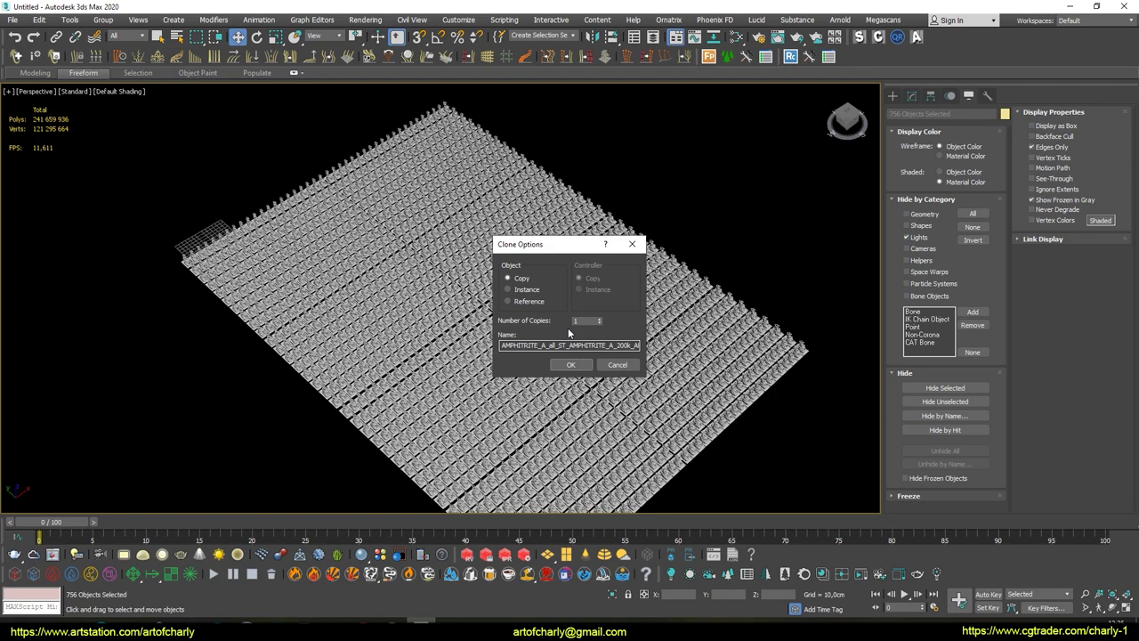
{"action": "left_click", "coordinate": [572, 364]}
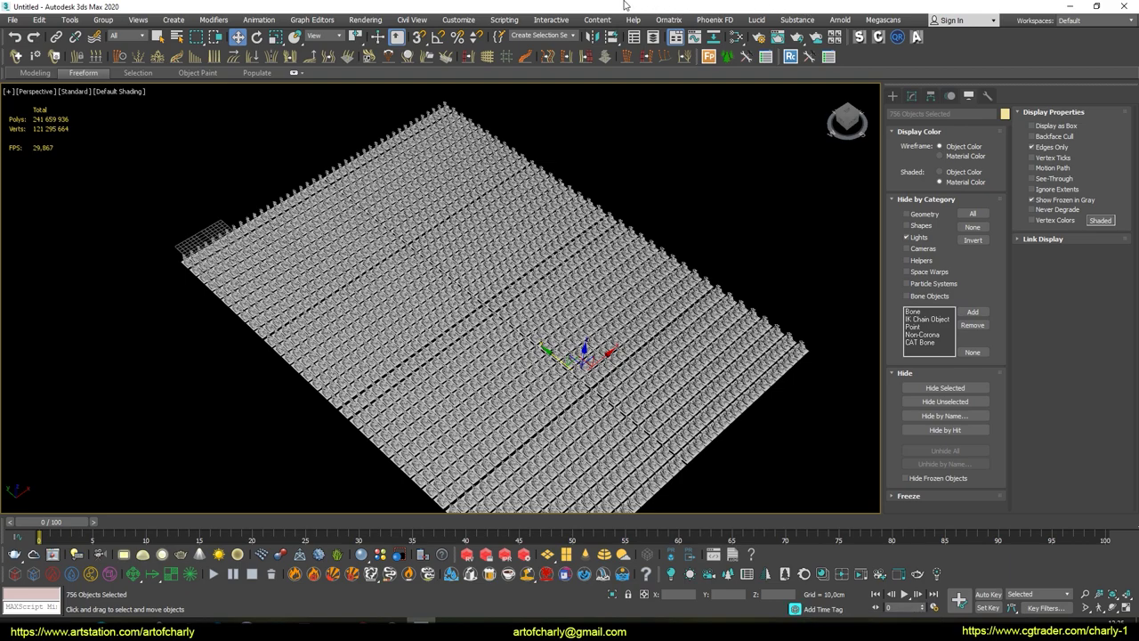
{"action": "middle_click_drag", "start_coordinate": [593, 175], "coordinate": [401, 174], "text": "alt"}
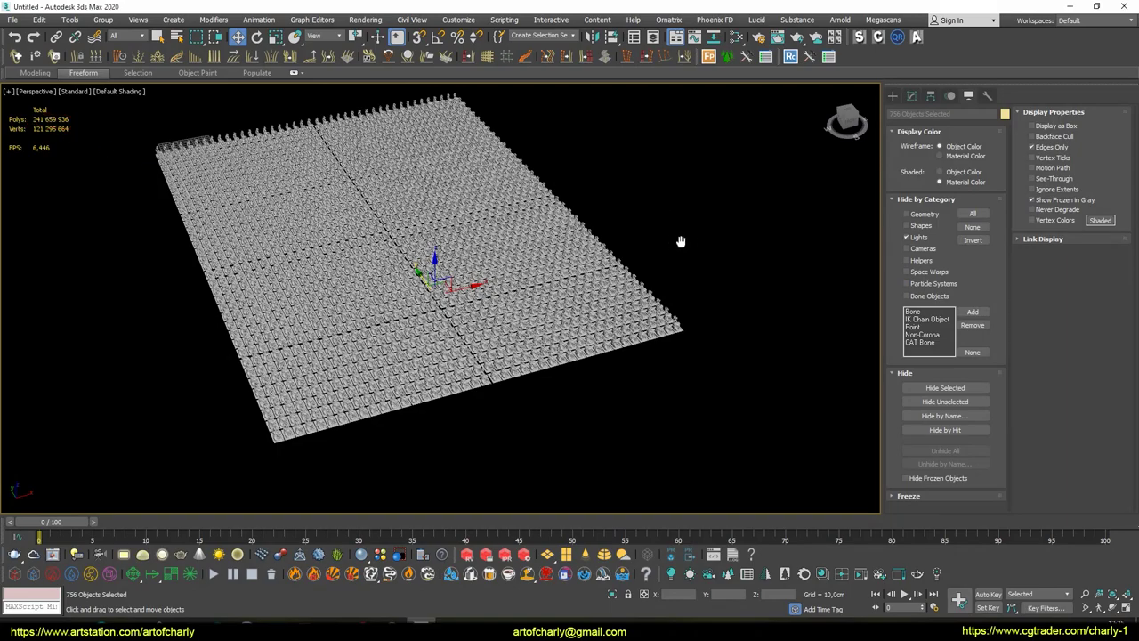
{"action": "mouse_move", "coordinate": [681, 241]}
{"action": "middle_mouse_down", "text": "alt"}
{"action": "mouse_move", "coordinate": [490, 224]}
{"action": "mouse_move", "coordinate": [504, 202]}
{"action": "middle_mouse_up", "text": "alt"}
{"action": "middle_click_drag", "start_coordinate": [655, 247], "coordinate": [696, 249]}
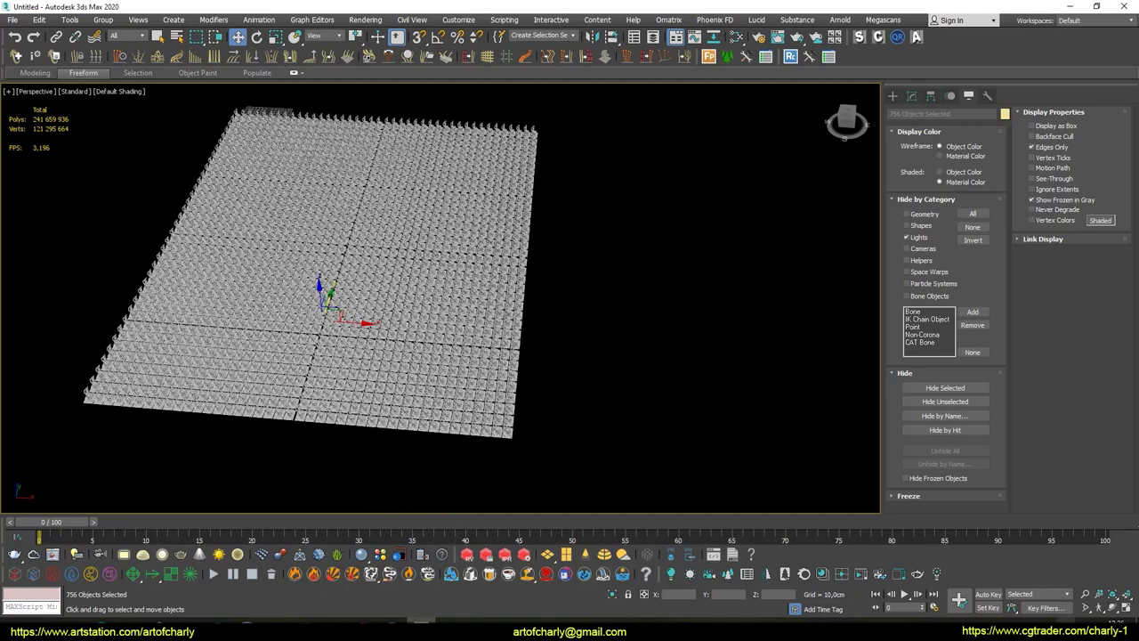
- Bring up GPU-Z Sensors and reselect the RTX 2080 Ti as the monitored card
{"action": "left_click", "coordinate": [391, 620]}
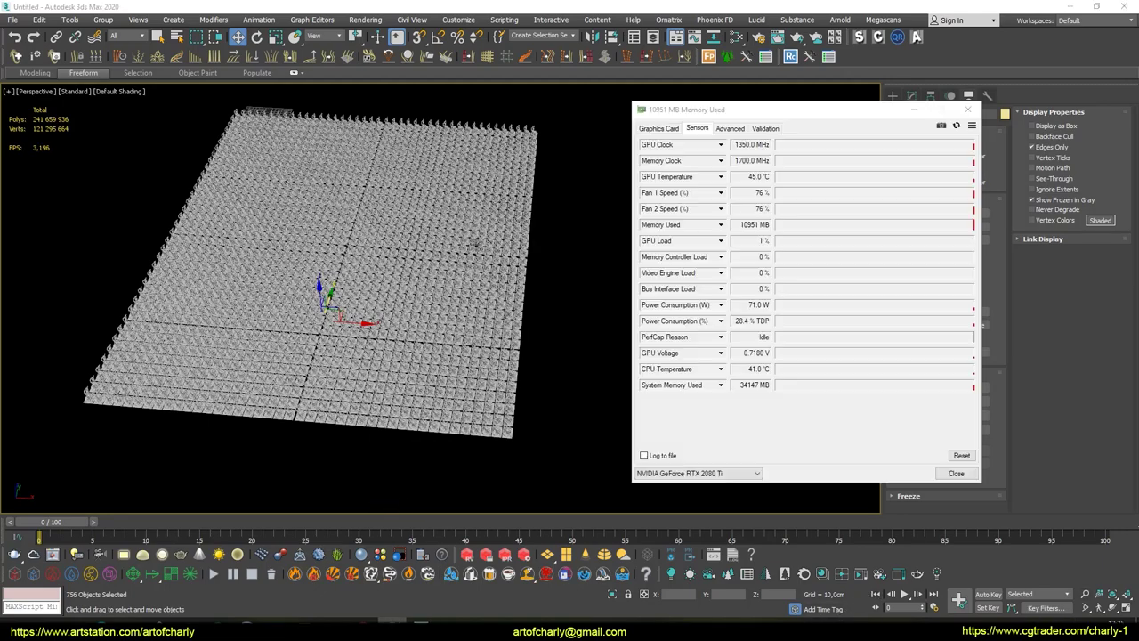
{"action": "middle_click_drag", "start_coordinate": [457, 247], "coordinate": [469, 265]}
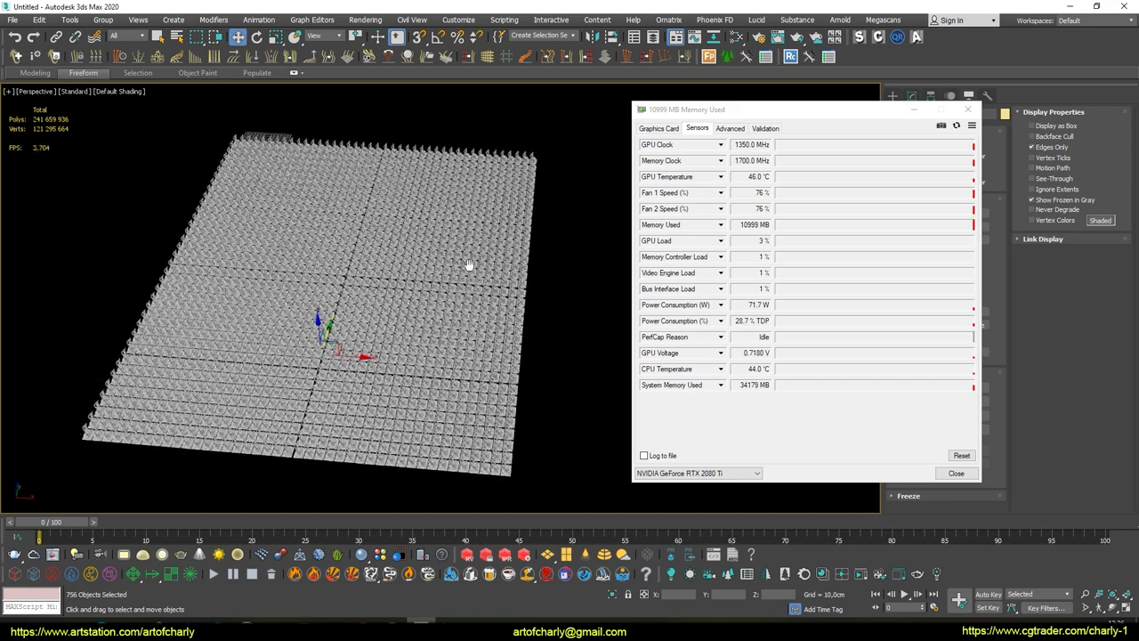
{"action": "left_click", "coordinate": [740, 230]}
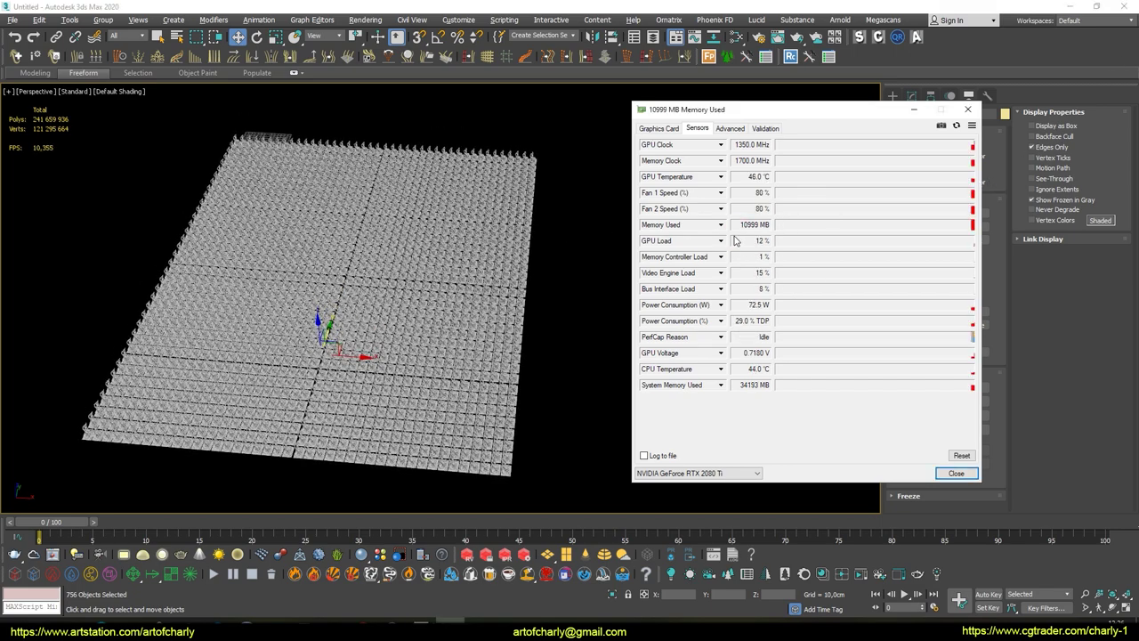
{"action": "mouse_move", "coordinate": [728, 222]}
{"action": "left_mouse_down"}
{"action": "mouse_move", "coordinate": [783, 221]}
{"action": "mouse_move", "coordinate": [731, 223]}
{"action": "left_mouse_up"}
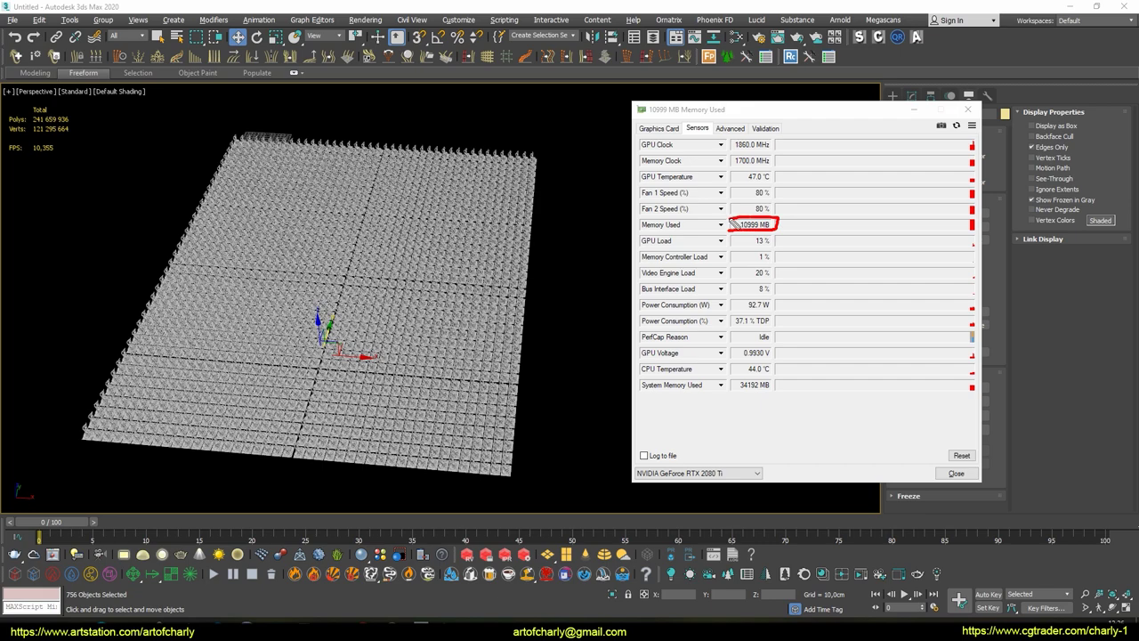
{"action": "left_click", "coordinate": [698, 472]}
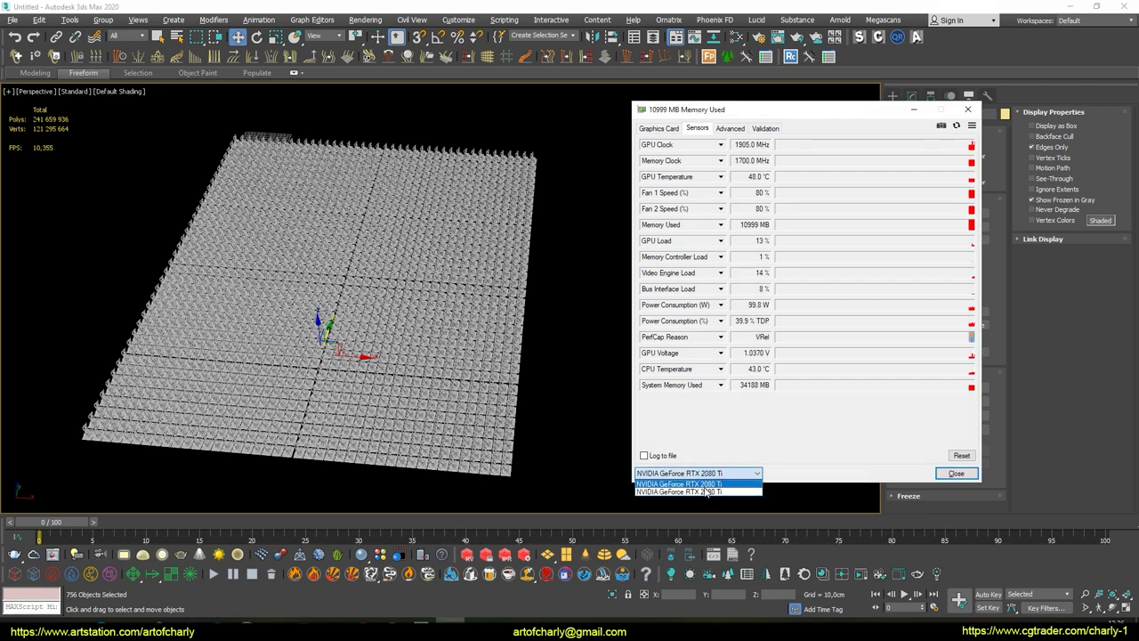
{"action": "left_click", "coordinate": [703, 489]}
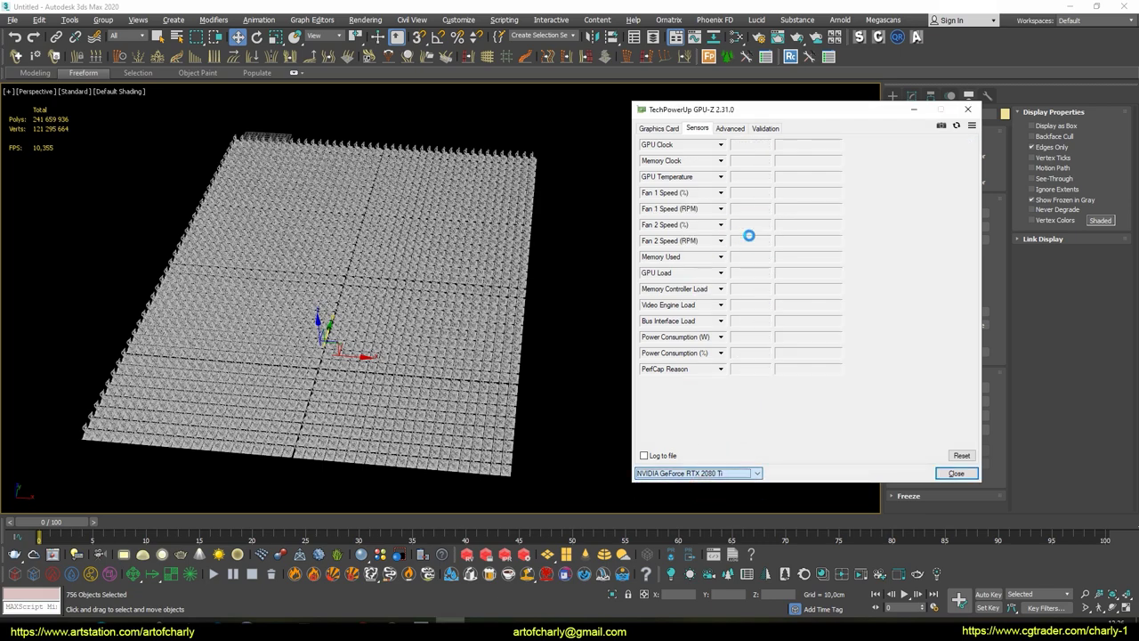
- Highlight the 10999 MB Memory Used reading with on-screen annotations
{"action": "key", "text": "ctrl+2"}
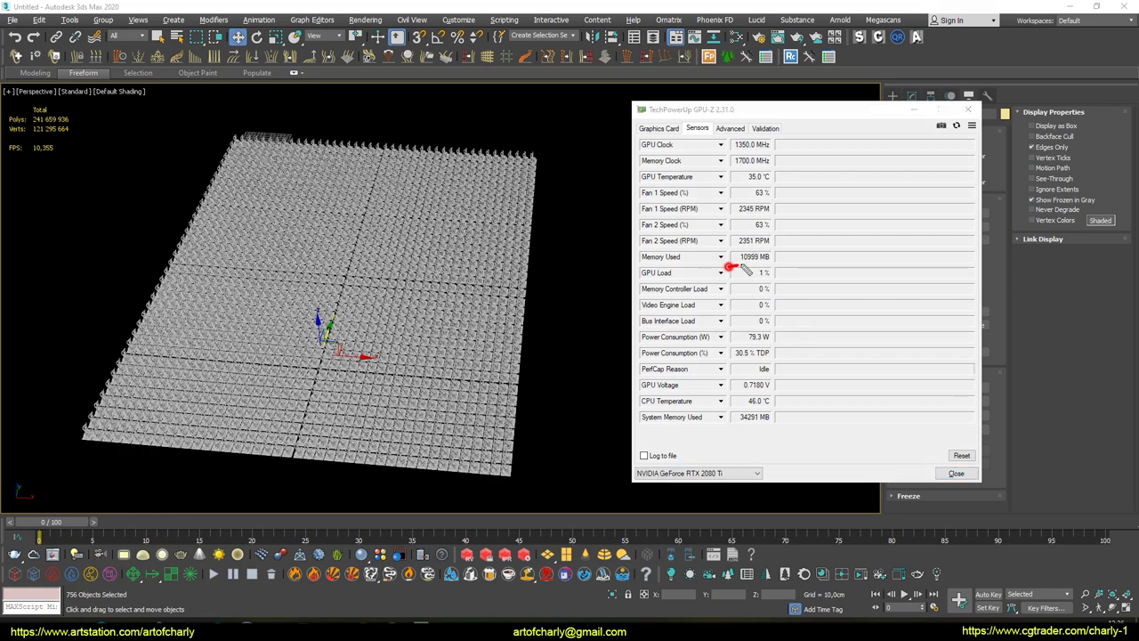
{"action": "left_click_drag", "start_coordinate": [744, 269], "coordinate": [786, 283]}
{"action": "left_click_drag", "start_coordinate": [817, 229], "coordinate": [816, 250]}
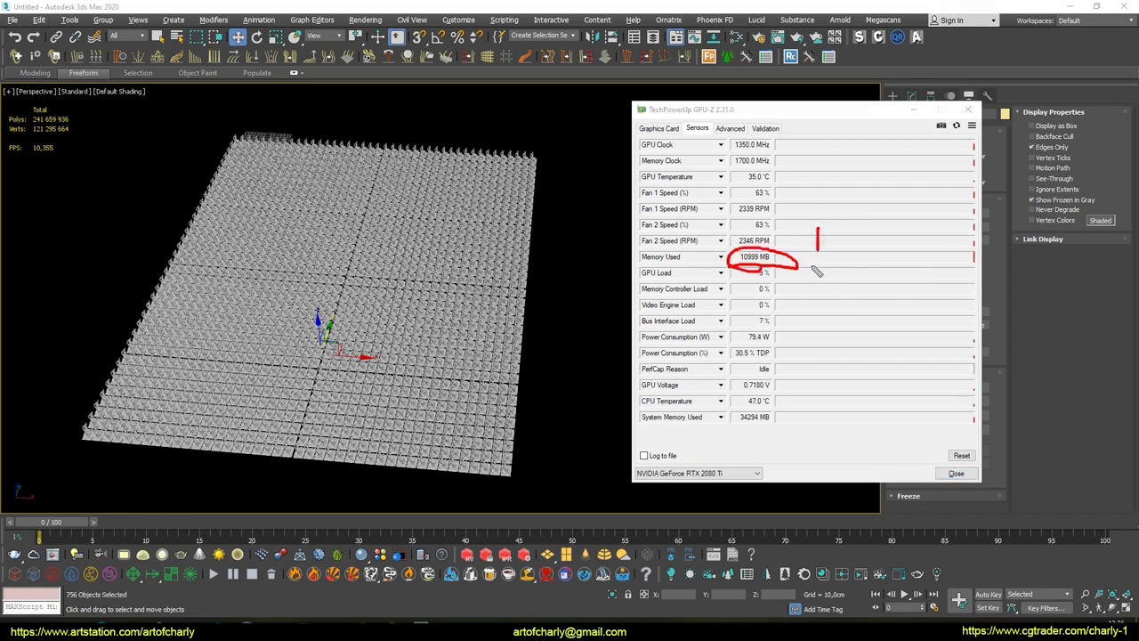
{"action": "left_click", "coordinate": [811, 265]}
{"action": "left_click", "coordinate": [838, 260]}
{"action": "mouse_move", "coordinate": [834, 211]}
{"action": "left_mouse_down"}
{"action": "mouse_move", "coordinate": [834, 240]}
{"action": "mouse_move", "coordinate": [851, 253]}
{"action": "left_mouse_up"}
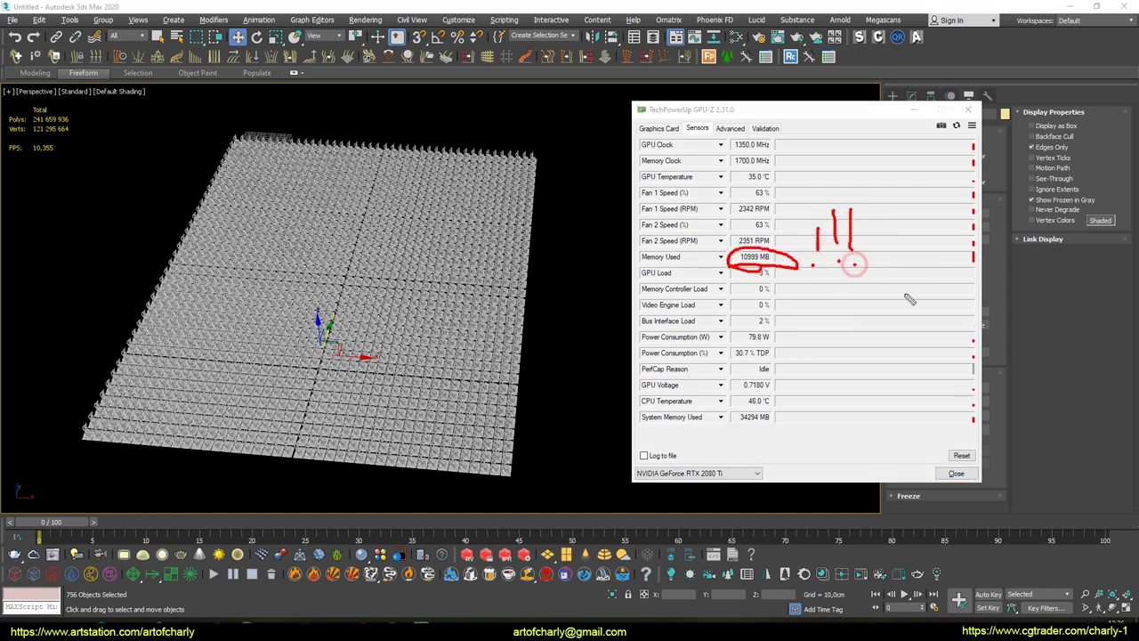
{"action": "key", "text": "Escape"}
- Close GPU-Z and face the statue grid in the 3ds Max viewport
{"action": "left_click", "coordinate": [968, 109]}
{"action": "mouse_move", "coordinate": [507, 283]}
{"action": "middle_mouse_down", "text": "alt"}
{"action": "mouse_move", "coordinate": [643, 241]}
{"action": "mouse_move", "coordinate": [481, 242]}
{"action": "mouse_move", "coordinate": [167, 447]}
{"action": "middle_mouse_up", "text": "alt"}
{"action": "scroll", "coordinate": [481, 242], "scroll_direction": "up", "scroll_amount": 3}
{"action": "scroll", "coordinate": [502, 242], "scroll_direction": "up", "scroll_amount": 2}
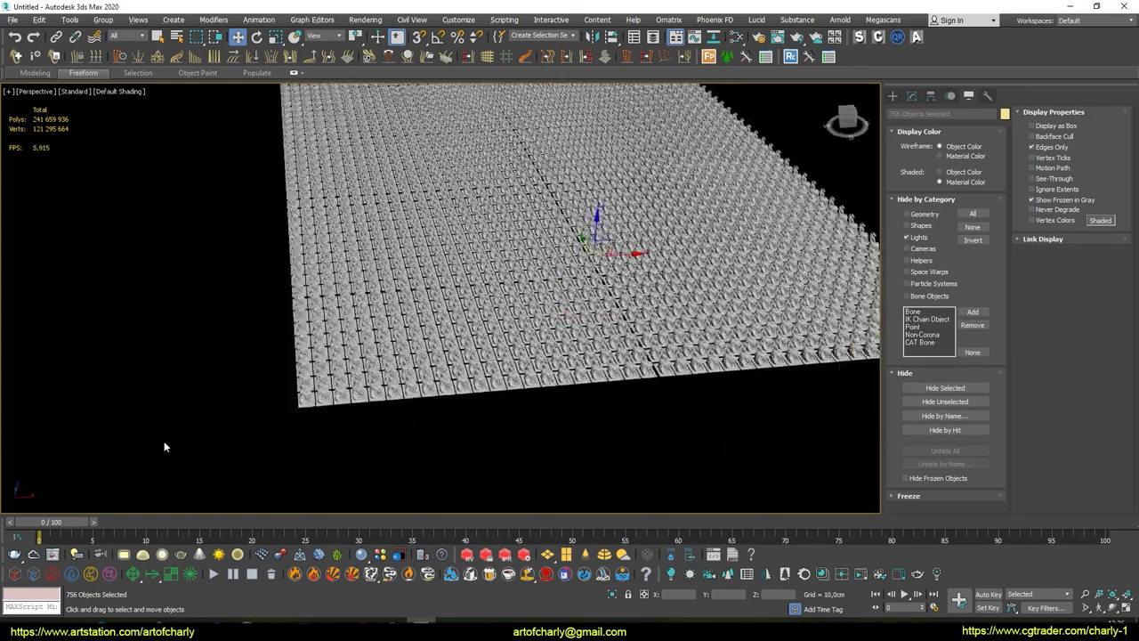
- Start V-Ray interactive rendering and zoom in and out across the statue field
{"action": "key", "text": "shift+q"}
{"action": "left_click", "coordinate": [872, 112]}
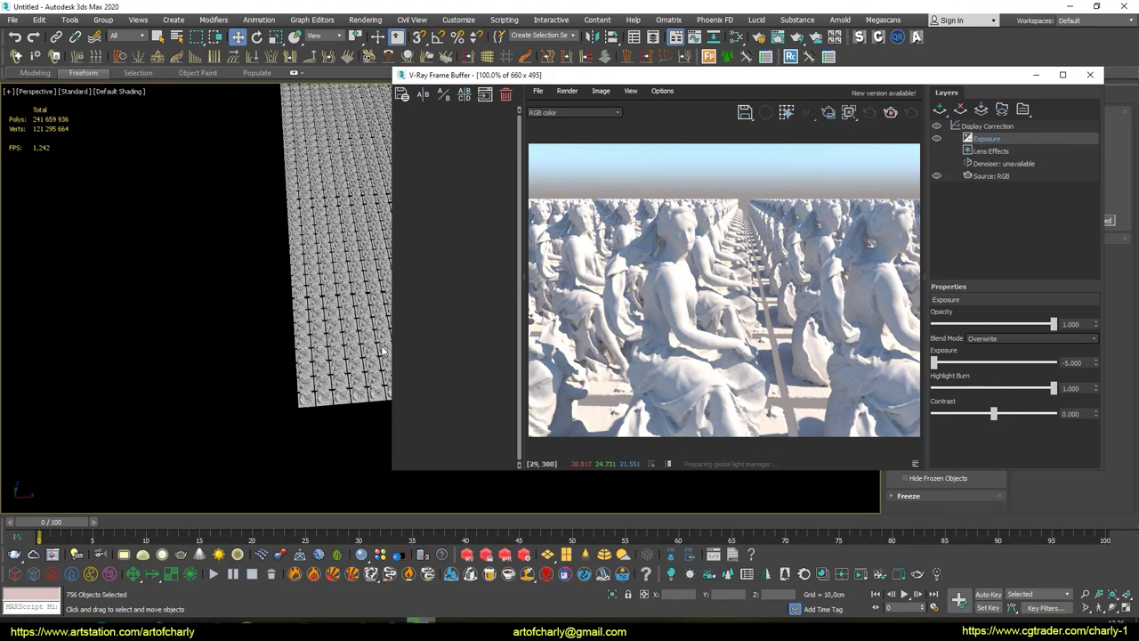
{"action": "scroll", "coordinate": [178, 321], "scroll_direction": "up", "scroll_amount": 3}
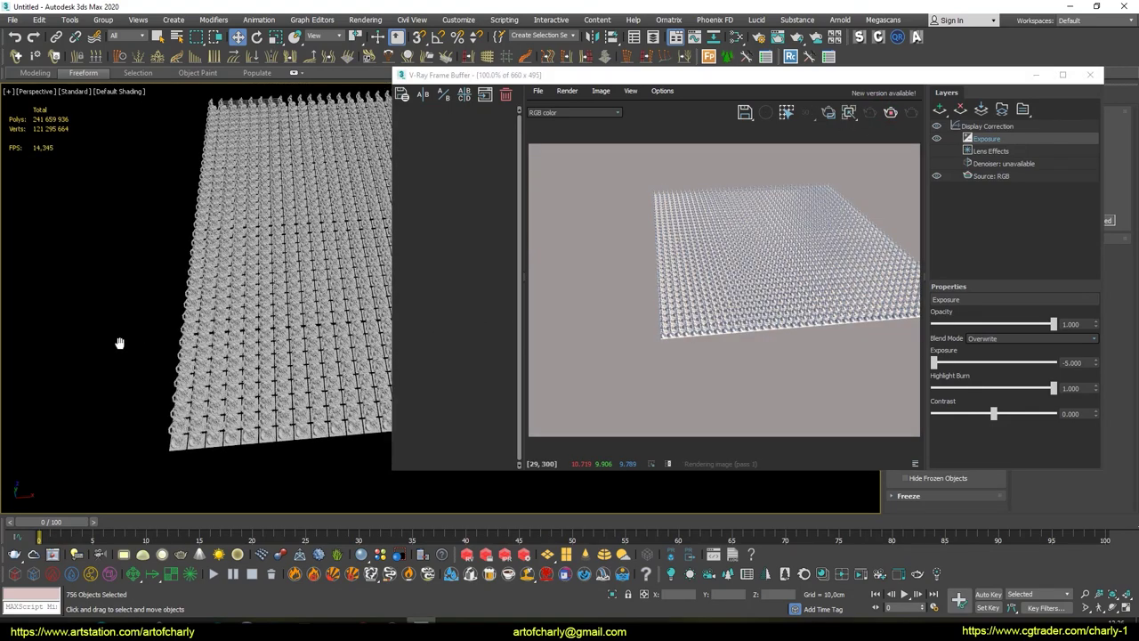
{"action": "scroll", "coordinate": [120, 341], "scroll_direction": "up", "scroll_amount": 3}
{"action": "scroll", "coordinate": [285, 283], "scroll_direction": "up", "scroll_amount": 4}
{"action": "scroll", "coordinate": [284, 283], "scroll_direction": "up", "scroll_amount": 3}
{"action": "scroll", "coordinate": [280, 283], "scroll_direction": "up", "scroll_amount": 3}
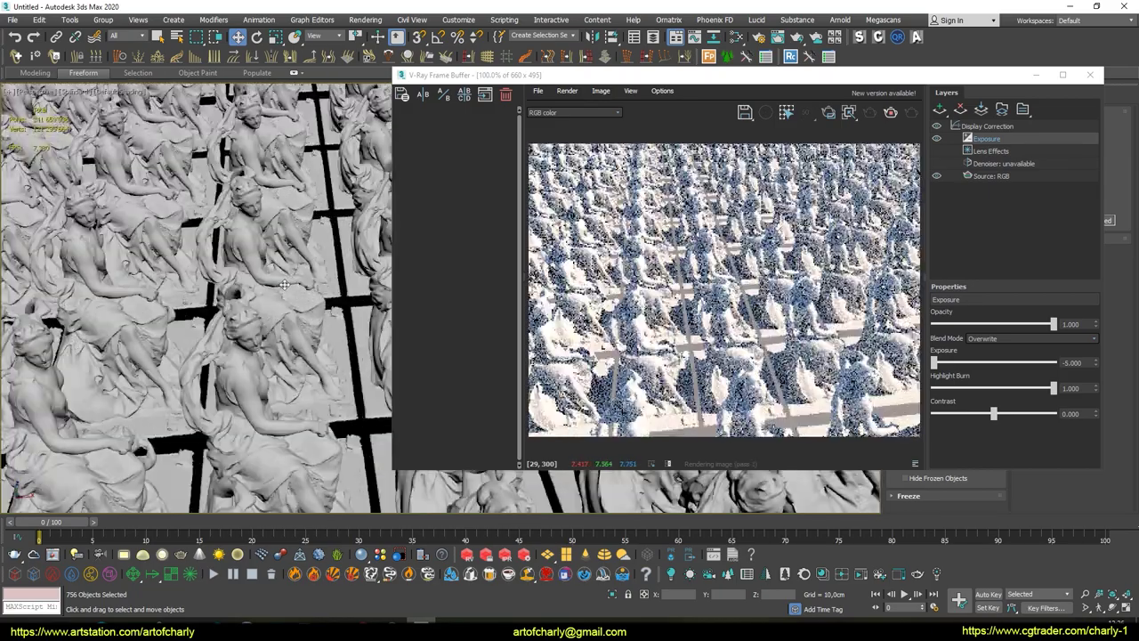
{"action": "scroll", "coordinate": [273, 283], "scroll_direction": "up", "scroll_amount": 3}
{"action": "scroll", "coordinate": [273, 283], "scroll_direction": "down", "scroll_amount": 3}
{"action": "scroll", "coordinate": [258, 263], "scroll_direction": "down", "scroll_amount": 3}
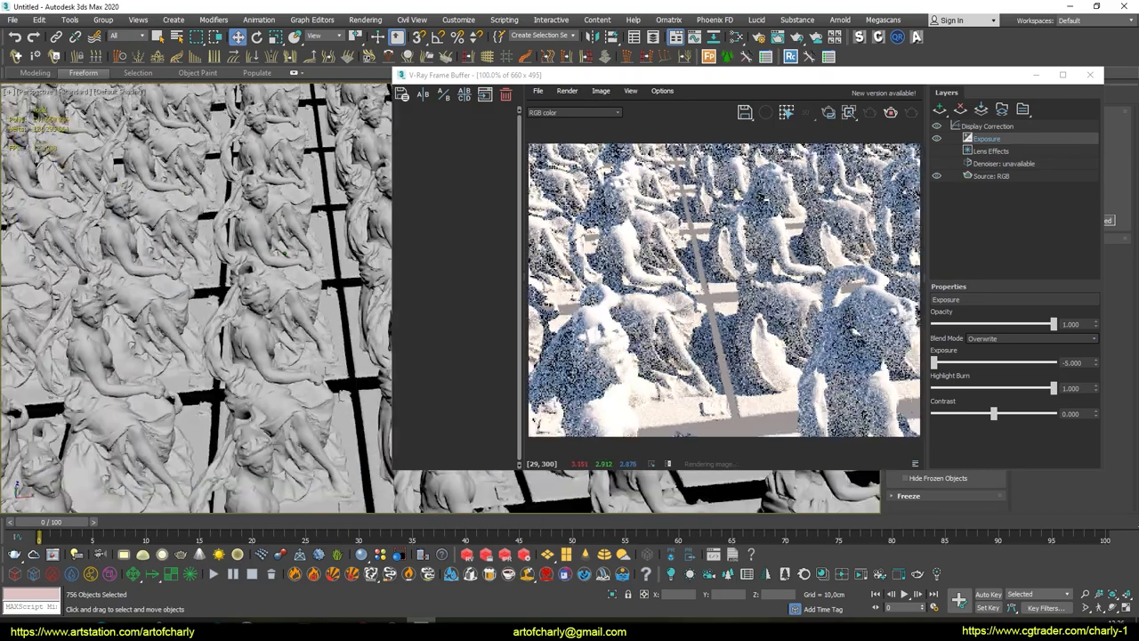
{"action": "scroll", "coordinate": [244, 240], "scroll_direction": "down", "scroll_amount": 4}
{"action": "scroll", "coordinate": [234, 223], "scroll_direction": "down", "scroll_amount": 2}
{"action": "scroll", "coordinate": [235, 223], "scroll_direction": "down", "scroll_amount": 2}
{"action": "scroll", "coordinate": [238, 249], "scroll_direction": "down", "scroll_amount": 2}
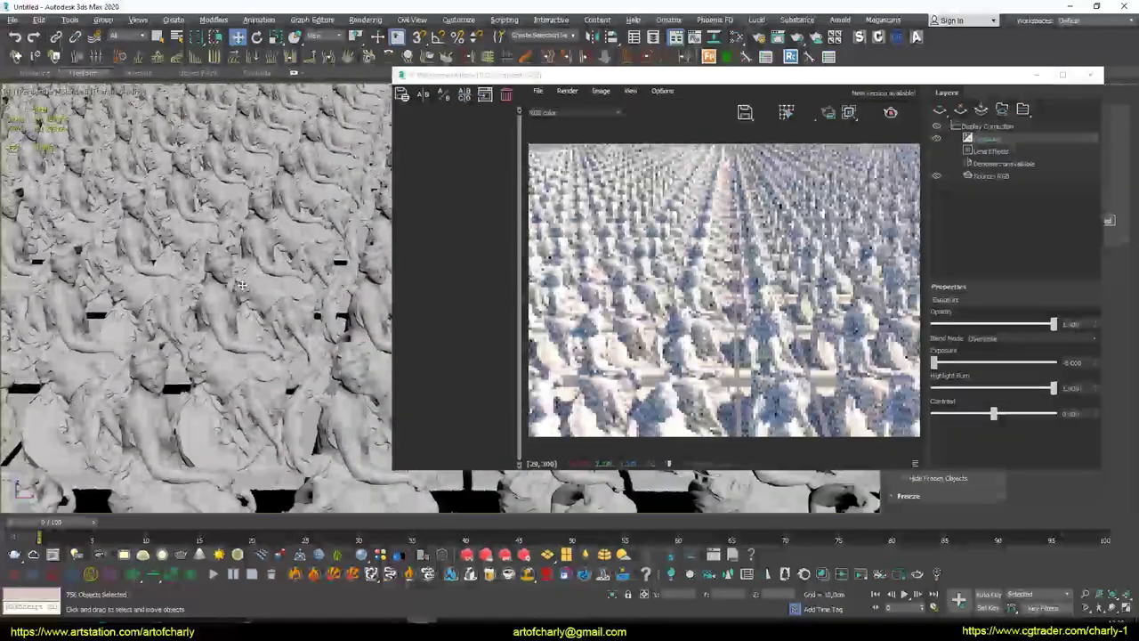
{"action": "scroll", "coordinate": [242, 276], "scroll_direction": "down", "scroll_amount": 2}
{"action": "scroll", "coordinate": [247, 307], "scroll_direction": "down", "scroll_amount": 2}
{"action": "scroll", "coordinate": [246, 307], "scroll_direction": "up", "scroll_amount": 3}
{"action": "scroll", "coordinate": [240, 294], "scroll_direction": "up", "scroll_amount": 3}
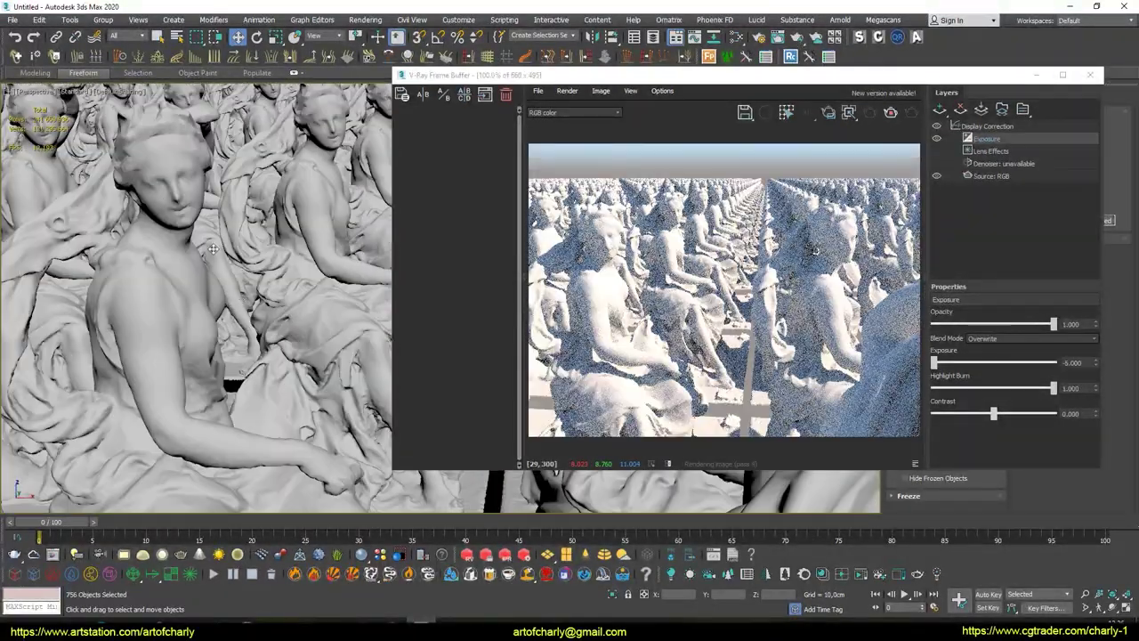
{"action": "scroll", "coordinate": [227, 267], "scroll_direction": "up", "scroll_amount": 3}
{"action": "scroll", "coordinate": [213, 249], "scroll_direction": "up", "scroll_amount": 3}
- Turn the view to face a statue head-on and zoom to inspect it close up
{"action": "mouse_move", "coordinate": [213, 249]}
{"action": "middle_mouse_down", "text": "alt"}
{"action": "mouse_move", "coordinate": [191, 241]}
{"action": "mouse_move", "coordinate": [231, 223]}
{"action": "middle_mouse_up", "text": "alt"}
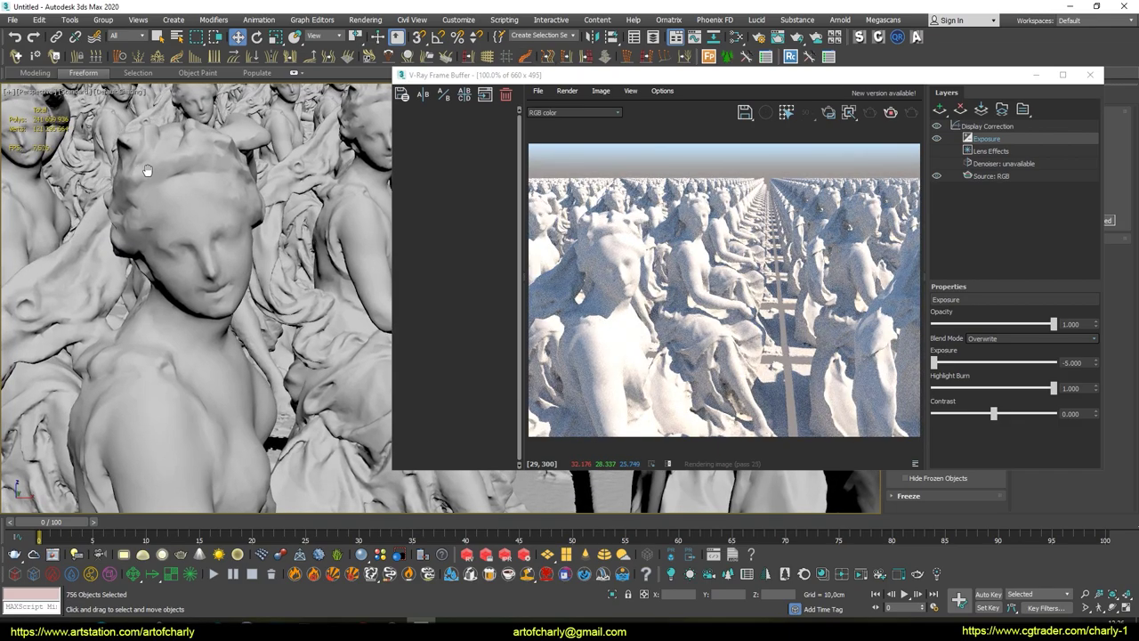
{"action": "scroll", "coordinate": [222, 284], "scroll_direction": "down", "scroll_amount": 3}
{"action": "scroll", "coordinate": [241, 305], "scroll_direction": "down", "scroll_amount": 2}
{"action": "scroll", "coordinate": [233, 297], "scroll_direction": "down", "scroll_amount": 2}
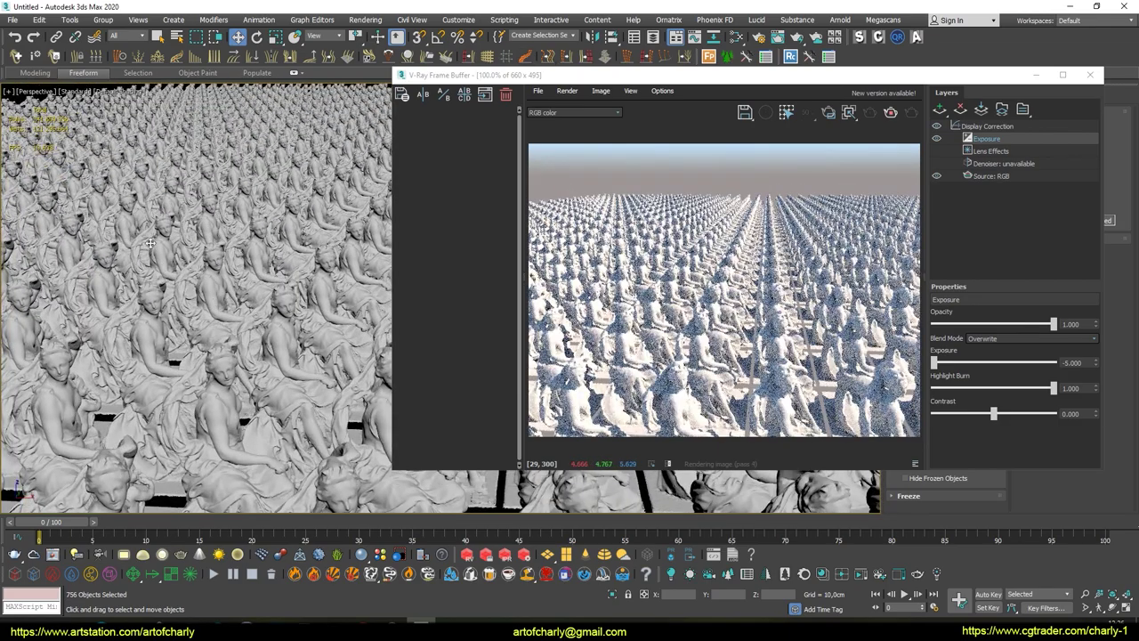
{"action": "scroll", "coordinate": [192, 253], "scroll_direction": "up", "scroll_amount": 3}
{"action": "scroll", "coordinate": [160, 216], "scroll_direction": "up", "scroll_amount": 4}
{"action": "scroll", "coordinate": [153, 208], "scroll_direction": "down", "scroll_amount": 4}
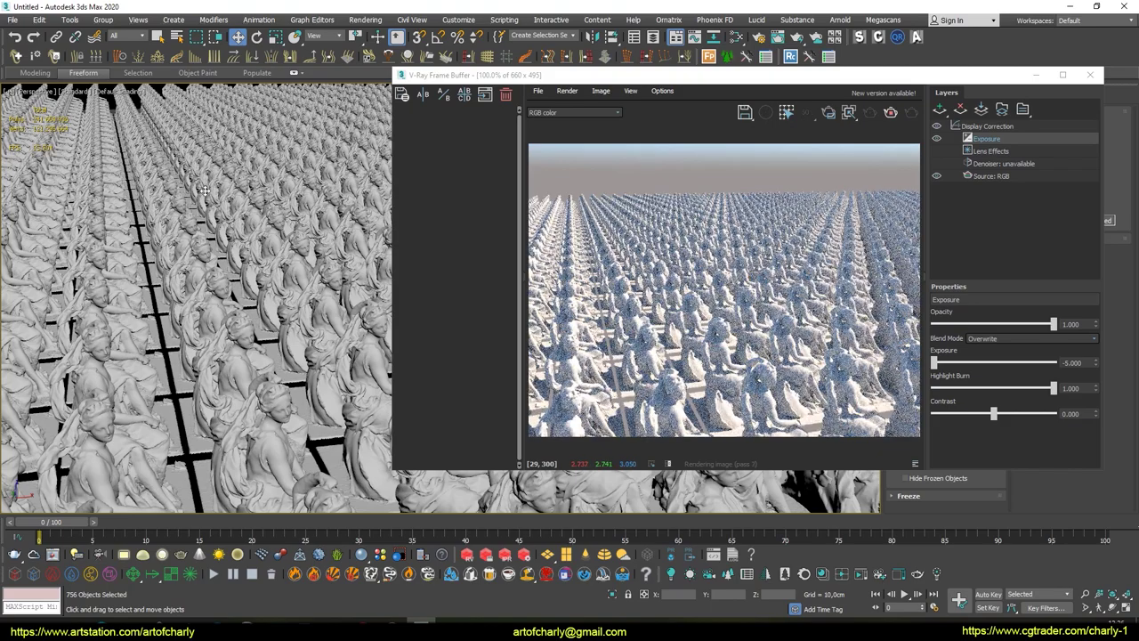
{"action": "scroll", "coordinate": [205, 192], "scroll_direction": "down", "scroll_amount": 2}
{"action": "scroll", "coordinate": [206, 191], "scroll_direction": "down", "scroll_amount": 2}
{"action": "scroll", "coordinate": [205, 188], "scroll_direction": "up", "scroll_amount": 1}
{"action": "scroll", "coordinate": [206, 188], "scroll_direction": "up", "scroll_amount": 2}
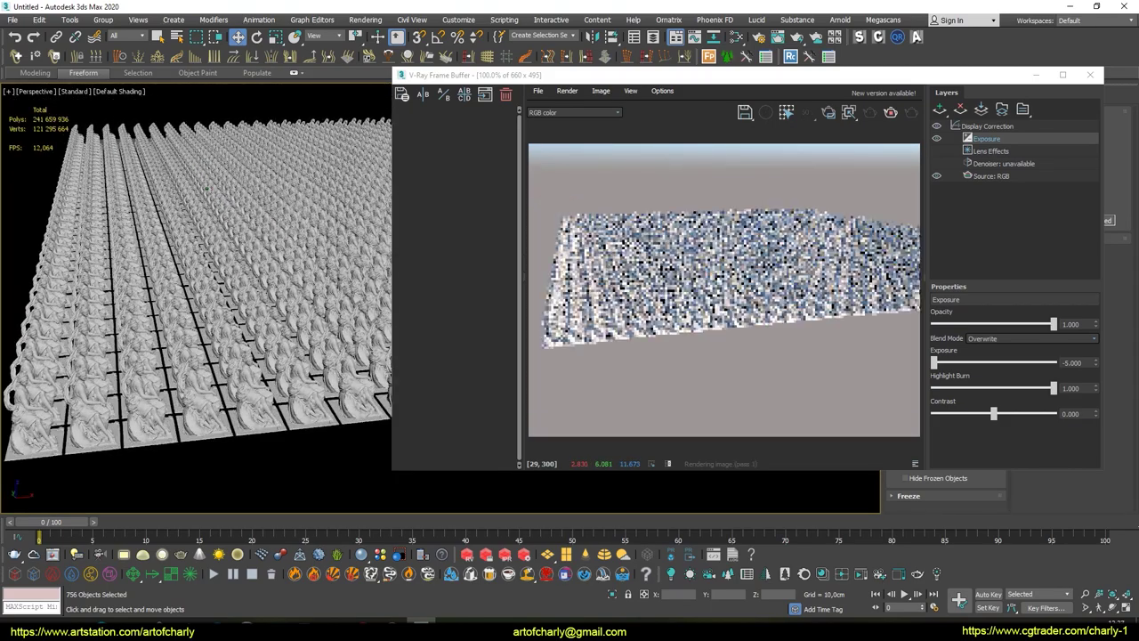
{"action": "scroll", "coordinate": [206, 187], "scroll_direction": "up", "scroll_amount": 2}
{"action": "scroll", "coordinate": [206, 188], "scroll_direction": "up", "scroll_amount": 3}
{"action": "scroll", "coordinate": [169, 214], "scroll_direction": "down", "scroll_amount": 2}
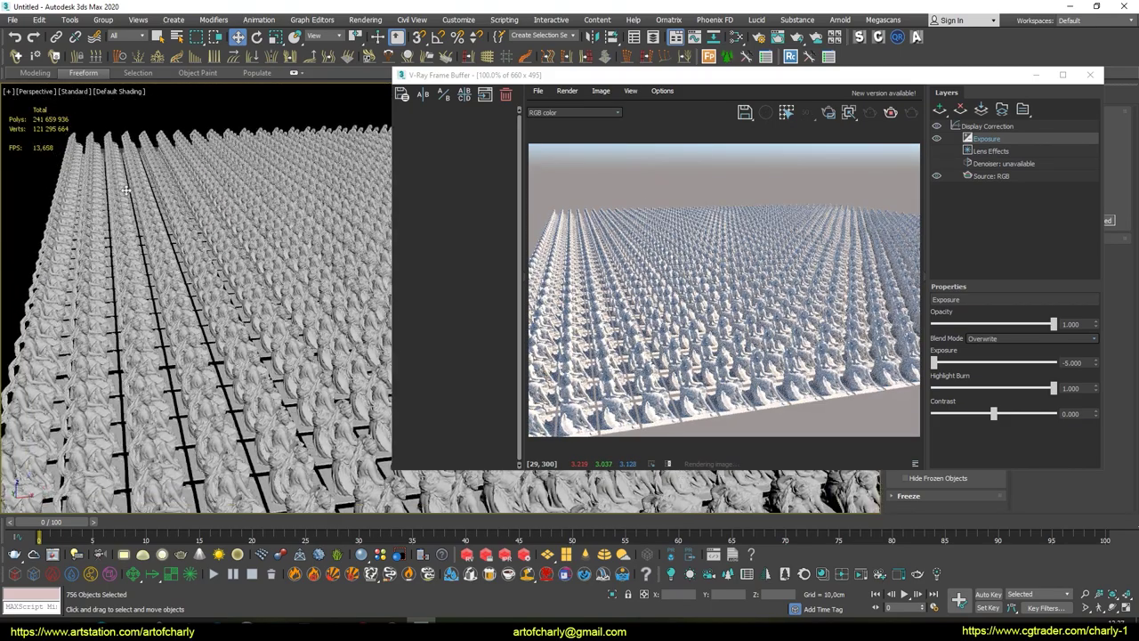
{"action": "scroll", "coordinate": [167, 262], "scroll_direction": "down", "scroll_amount": 2}
- Annotate the Polys count with the note '241 million!'
{"action": "left_click_drag", "start_coordinate": [39, 109], "coordinate": [68, 120]}
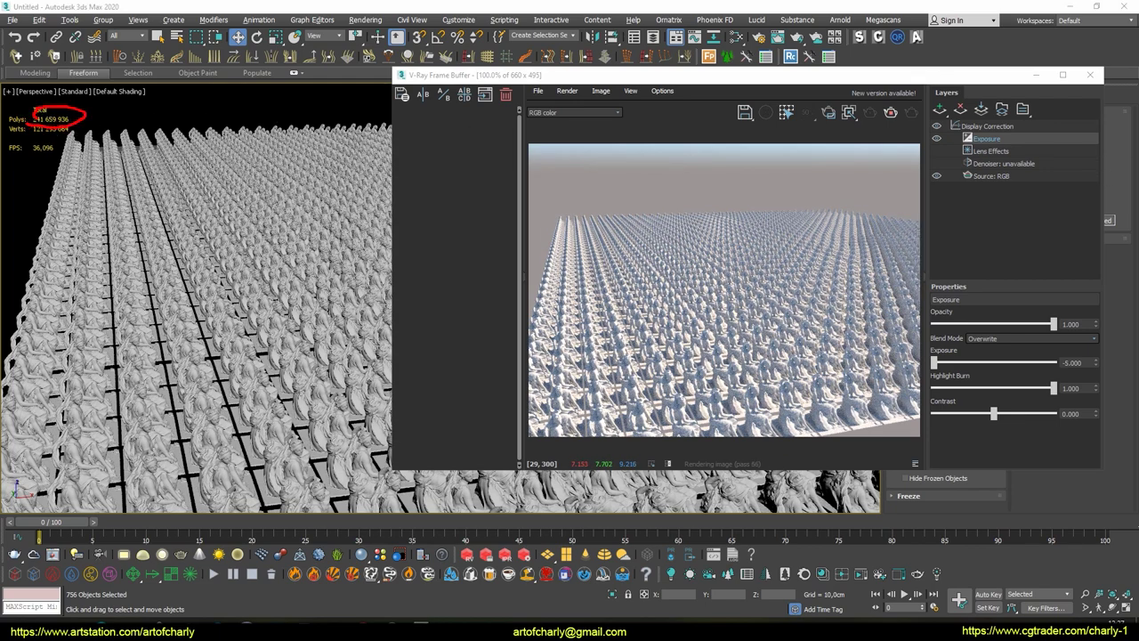
{"action": "left_click", "coordinate": [102, 111]}
{"action": "type", "text": "2"}
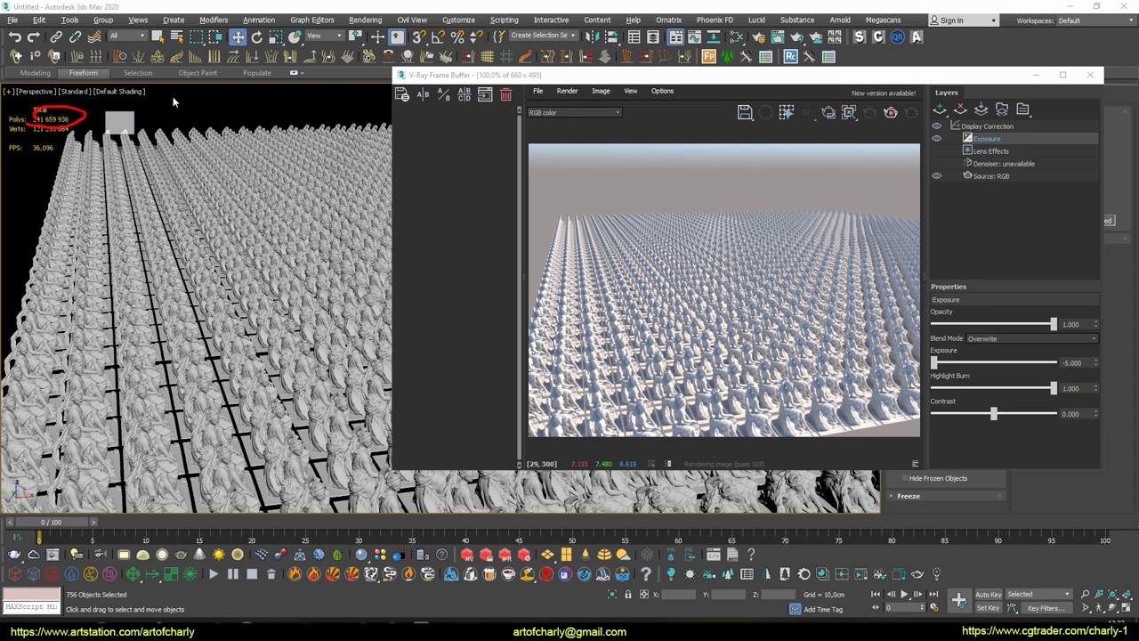
{"action": "type", "text": "41 m"}
{"action": "type", "text": "illiomn"}
{"action": "key", "text": "BackSpace"}
{"action": "type", "text": "n"}
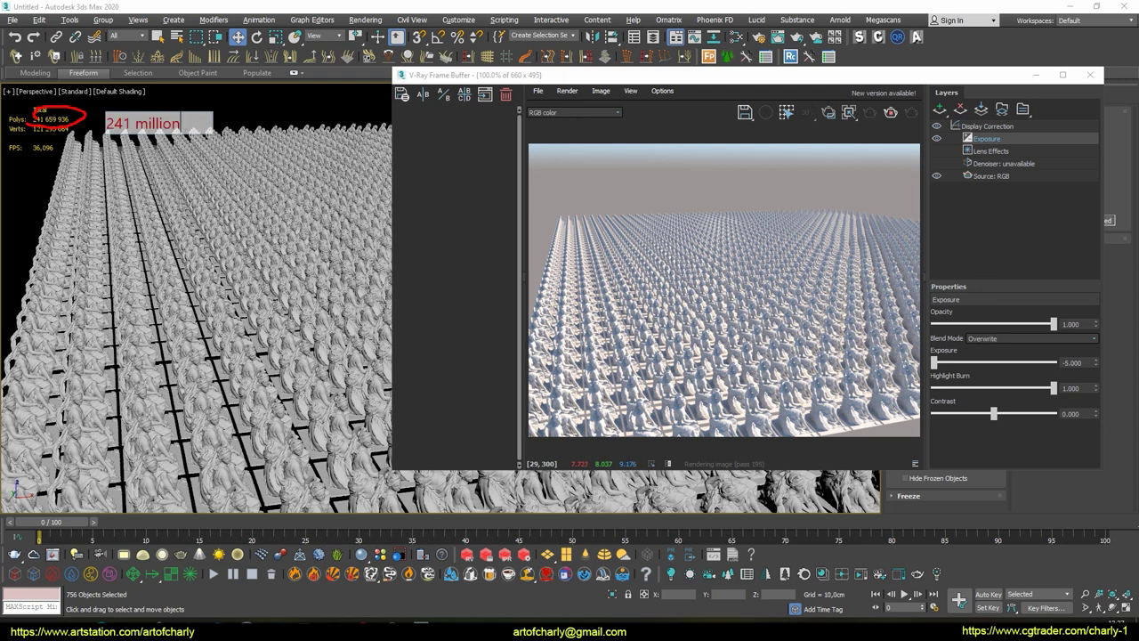
{"action": "type", "text": "!"}
- Orbit to a distant, elevated view of the field with the frame buffer moved aside
{"action": "middle_click_drag", "start_coordinate": [223, 266], "coordinate": [279, 259], "text": "alt"}
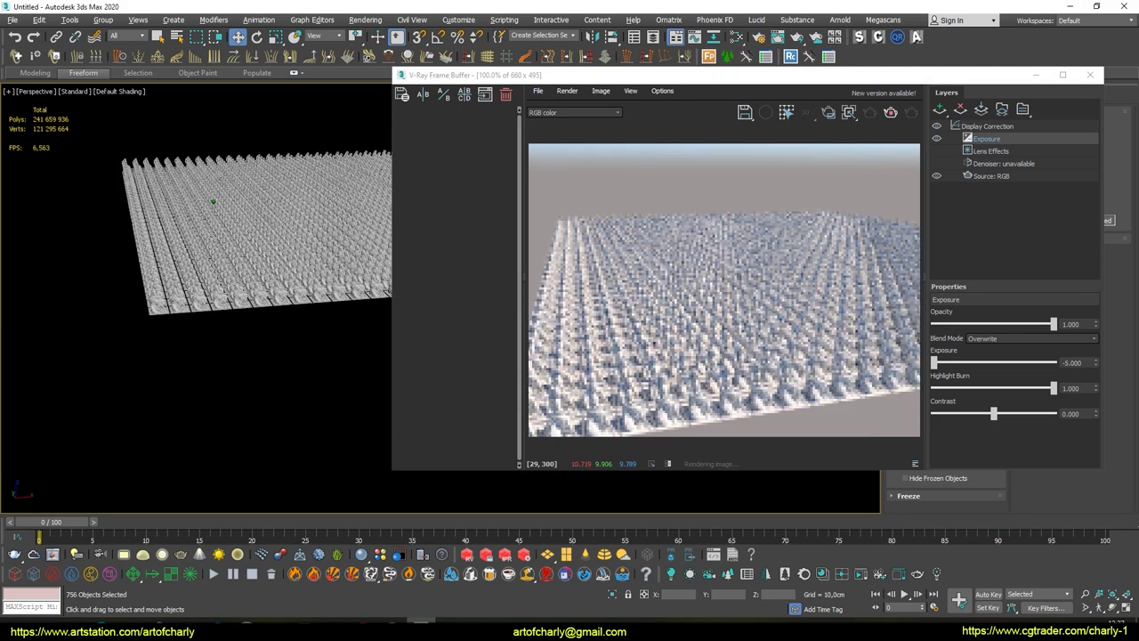
{"action": "left_click_drag", "start_coordinate": [712, 74], "coordinate": [961, 133]}
{"action": "mouse_move", "coordinate": [279, 265]}
{"action": "middle_mouse_down", "text": "alt"}
{"action": "mouse_move", "coordinate": [204, 305]}
{"action": "mouse_move", "coordinate": [437, 244]}
{"action": "mouse_move", "coordinate": [156, 277]}
{"action": "mouse_move", "coordinate": [383, 170]}
{"action": "mouse_move", "coordinate": [241, 198]}
{"action": "mouse_move", "coordinate": [108, 167]}
{"action": "middle_mouse_up", "text": "alt"}
- Turn on Display as Box in Object Properties for the 1512 selected statues
{"action": "mouse_move", "coordinate": [109, 168]}
{"action": "left_mouse_down"}
{"action": "mouse_move", "coordinate": [542, 372]}
{"action": "mouse_move", "coordinate": [594, 364]}
{"action": "left_mouse_up"}
{"action": "right_click", "coordinate": [470, 297]}
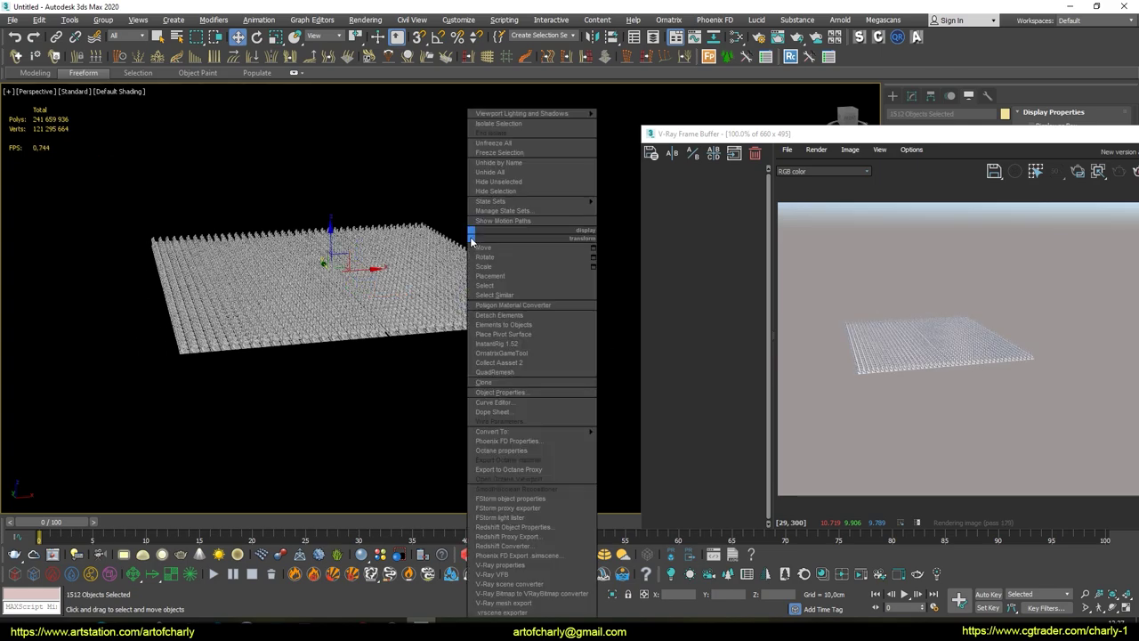
{"action": "left_click", "coordinate": [489, 392]}
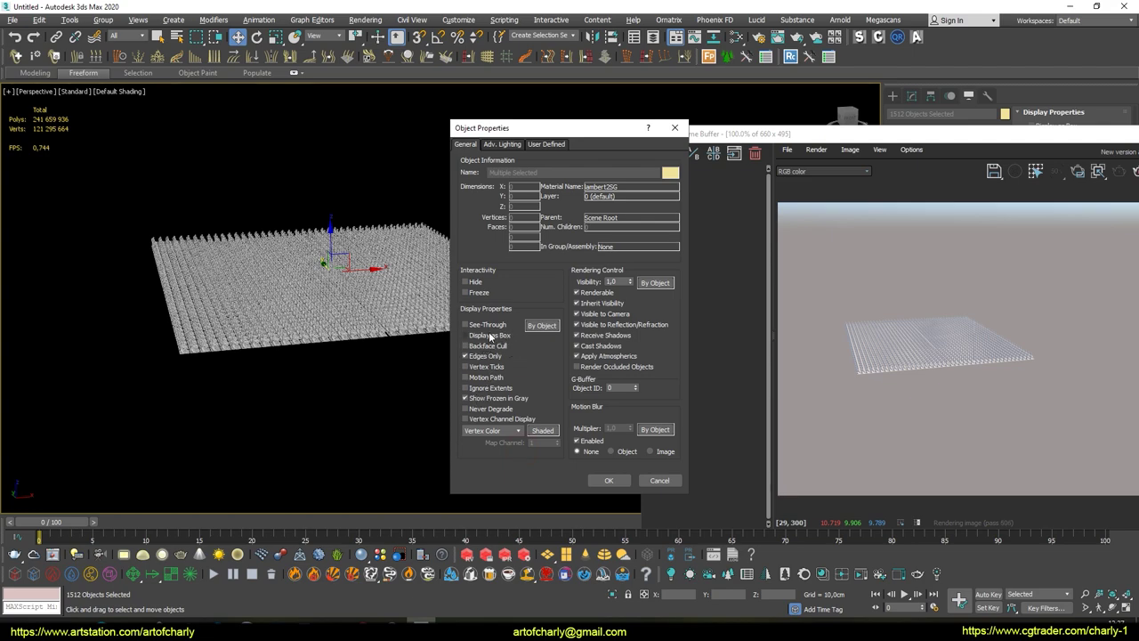
{"action": "left_click", "coordinate": [609, 480]}
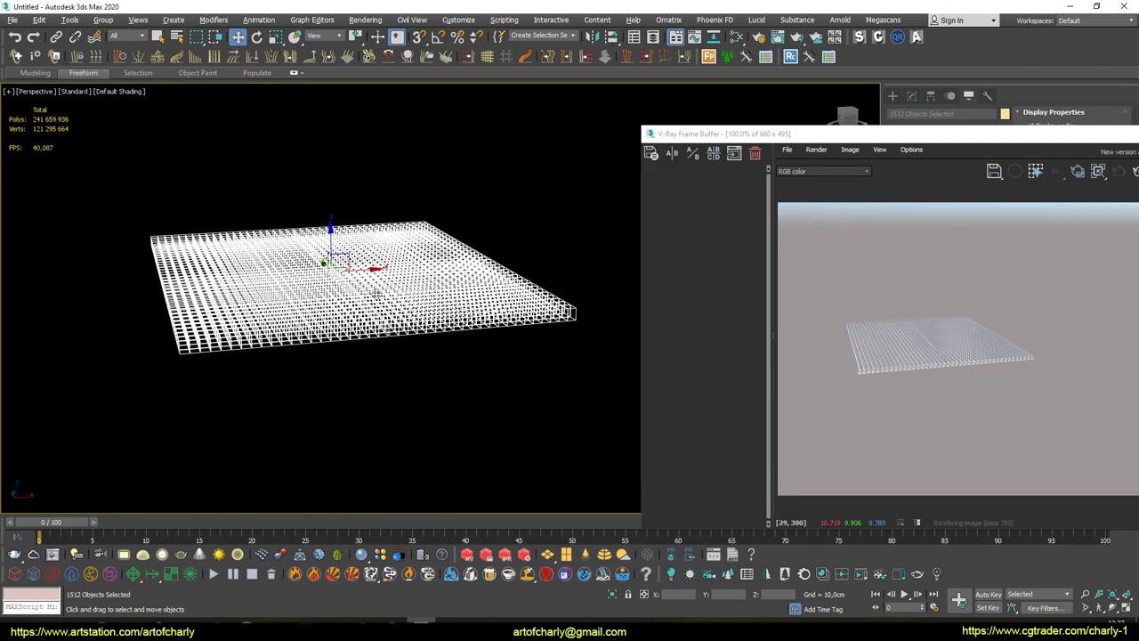
{"action": "middle_click_drag", "start_coordinate": [338, 338], "coordinate": [259, 319], "text": "alt"}
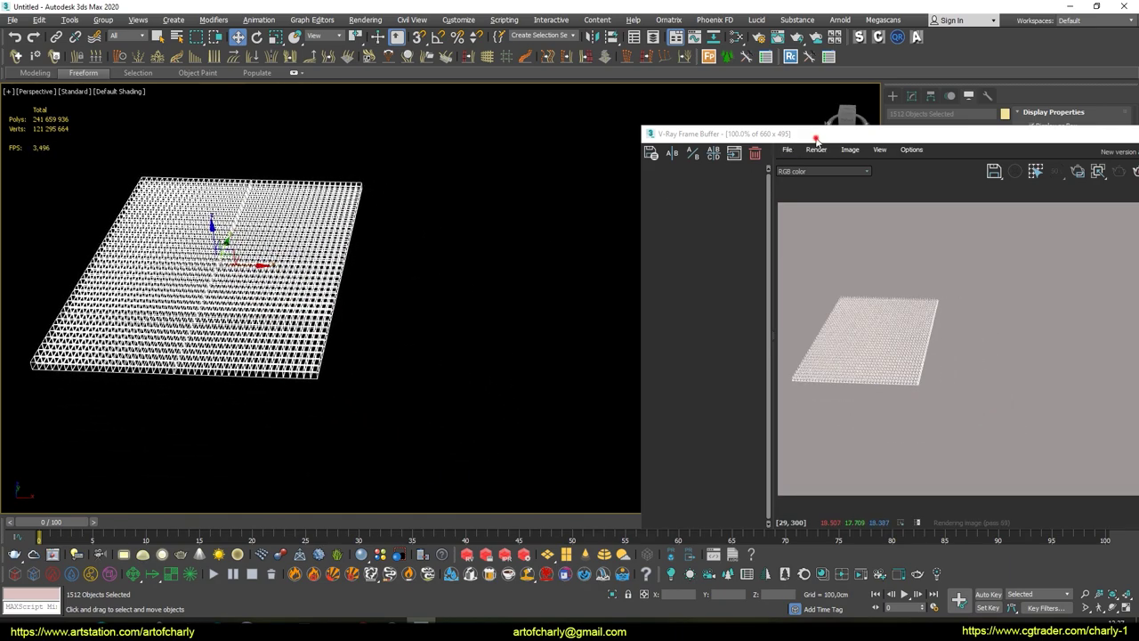
- Close the V-Ray Frame Buffer and orbit the view of the statue grid
{"action": "left_click_drag", "start_coordinate": [813, 143], "coordinate": [459, 150]}
{"action": "left_click", "coordinate": [985, 140]}
{"action": "mouse_move", "coordinate": [388, 304]}
{"action": "middle_mouse_down", "text": "alt"}
{"action": "mouse_move", "coordinate": [412, 312]}
{"action": "mouse_move", "coordinate": [409, 303]}
{"action": "middle_mouse_up", "text": "alt"}
- Shift-drag the statue grid to the right, placing an independent copy beside the original
{"action": "left_click_drag", "start_coordinate": [278, 279], "coordinate": [584, 312], "text": "shift"}
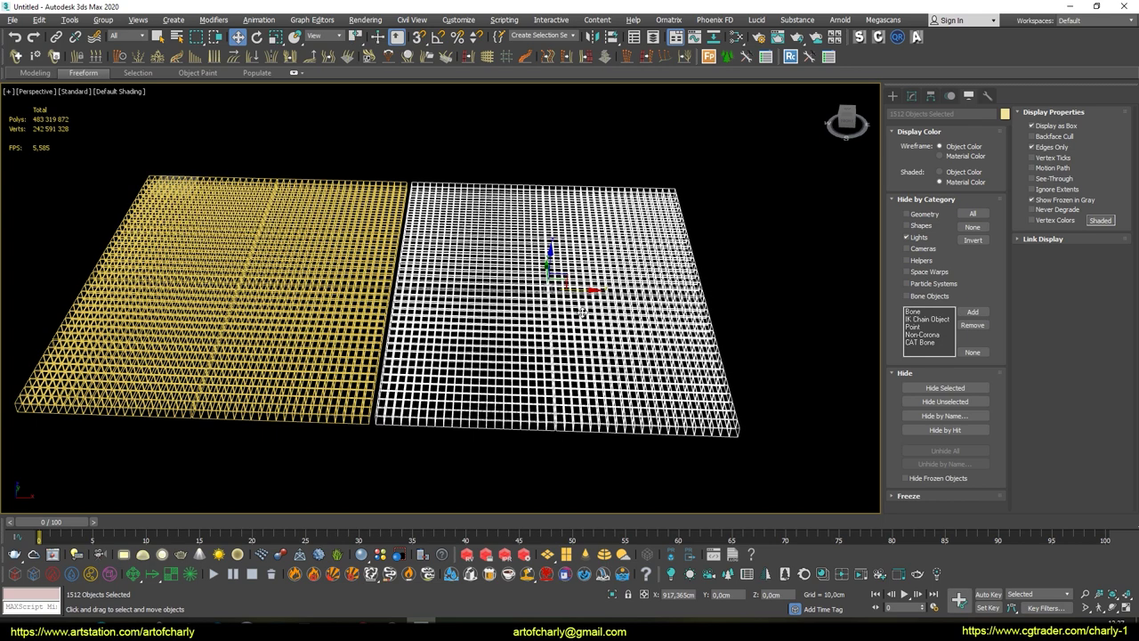
{"action": "left_click_drag", "start_coordinate": [584, 311], "coordinate": [581, 304], "text": "shift"}
{"action": "left_click", "coordinate": [566, 364]}
- Deselect the statues, mark the polygon count, and orbit to face both grids evenly
{"action": "left_click", "coordinate": [415, 130]}
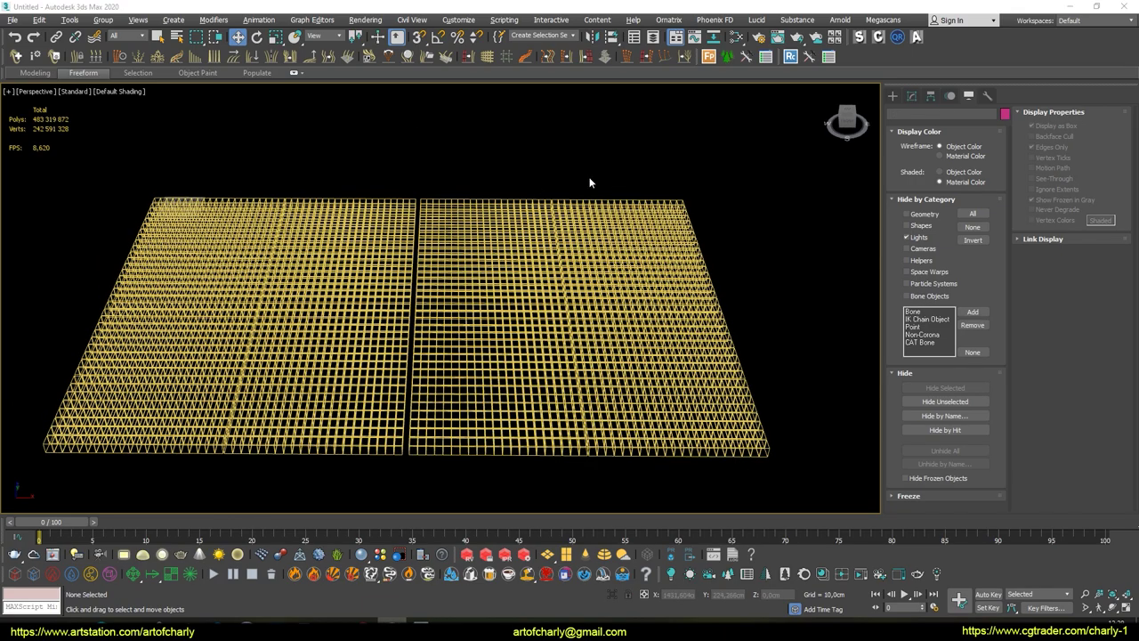
{"action": "scroll", "coordinate": [570, 163], "scroll_direction": "up", "scroll_amount": 2}
{"action": "scroll", "coordinate": [570, 162], "scroll_direction": "up", "scroll_amount": 1}
{"action": "scroll", "coordinate": [569, 163], "scroll_direction": "up", "scroll_amount": 2}
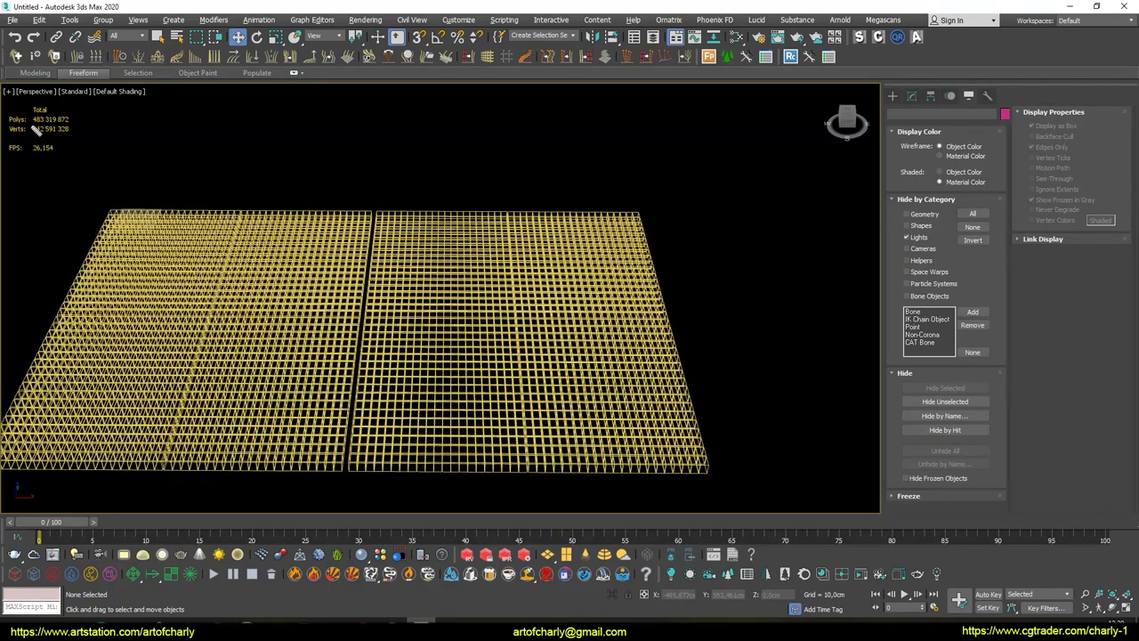
{"action": "left_click_drag", "start_coordinate": [32, 124], "coordinate": [75, 124]}
{"action": "mouse_move", "coordinate": [236, 196]}
{"action": "middle_mouse_down", "text": "alt"}
{"action": "mouse_move", "coordinate": [326, 161]}
{"action": "mouse_move", "coordinate": [370, 185]}
{"action": "middle_mouse_up", "text": "alt"}
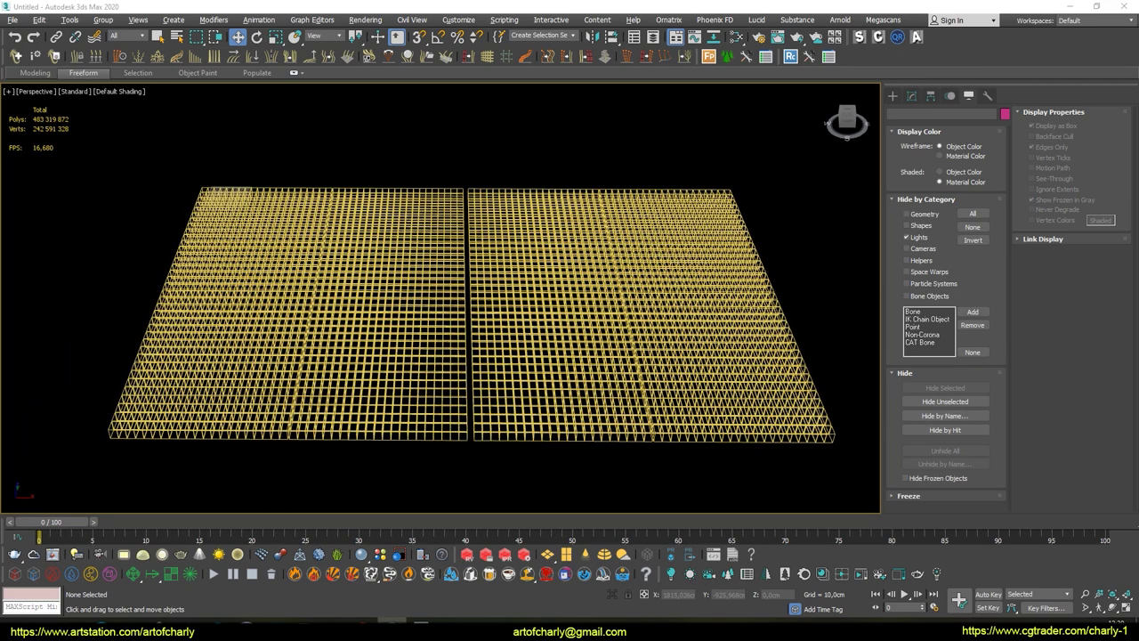
- Restart the V-Ray interactive render for the doubled scene and move its window aside
{"action": "key", "text": "shift+q"}
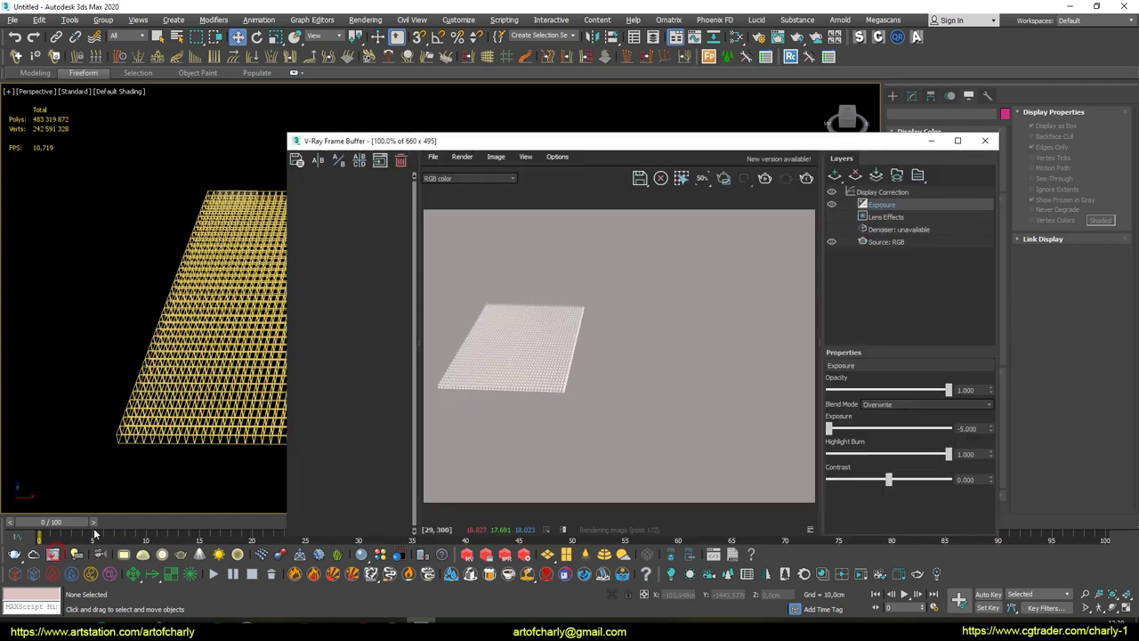
{"action": "left_click", "coordinate": [777, 180]}
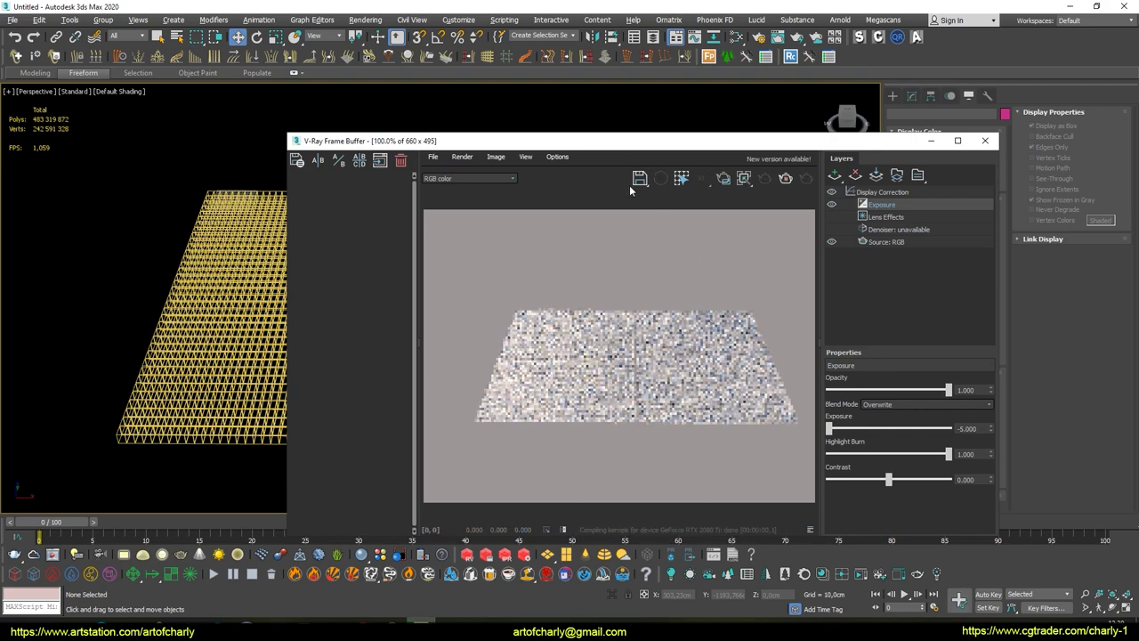
{"action": "left_click_drag", "start_coordinate": [630, 145], "coordinate": [695, 105]}
- Pan and zoom the Perspective view down to ground level among the statue rows
{"action": "mouse_move", "coordinate": [138, 257]}
{"action": "middle_mouse_down"}
{"action": "mouse_move", "coordinate": [122, 267]}
{"action": "mouse_move", "coordinate": [98, 224]}
{"action": "middle_mouse_up"}
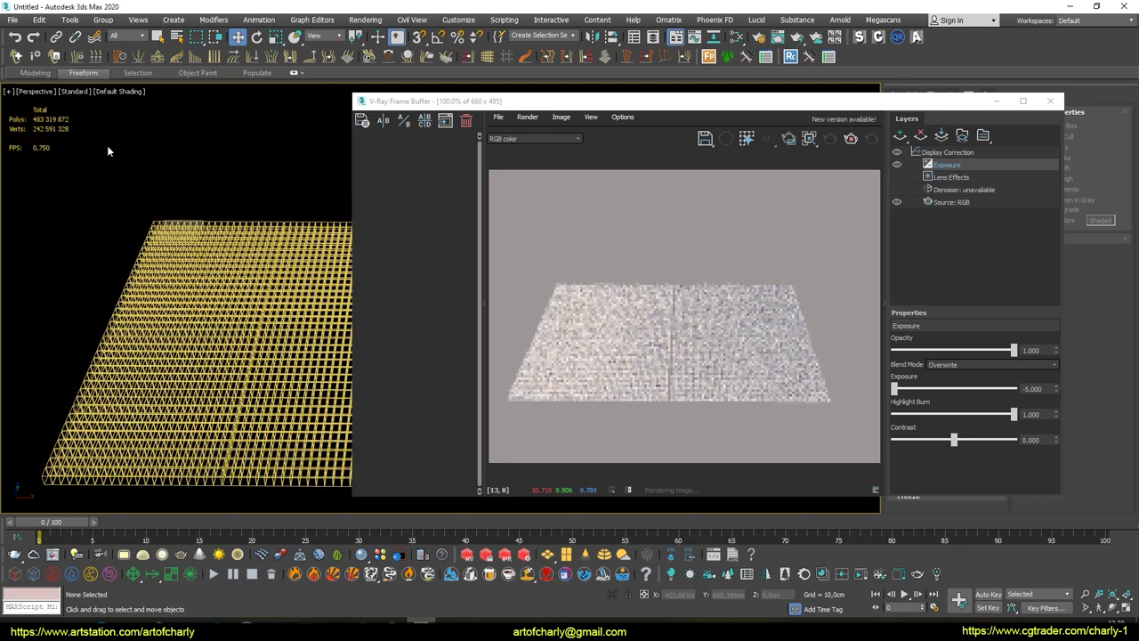
{"action": "scroll", "coordinate": [214, 288], "scroll_direction": "up", "scroll_amount": 3}
{"action": "scroll", "coordinate": [209, 285], "scroll_direction": "up", "scroll_amount": 3}
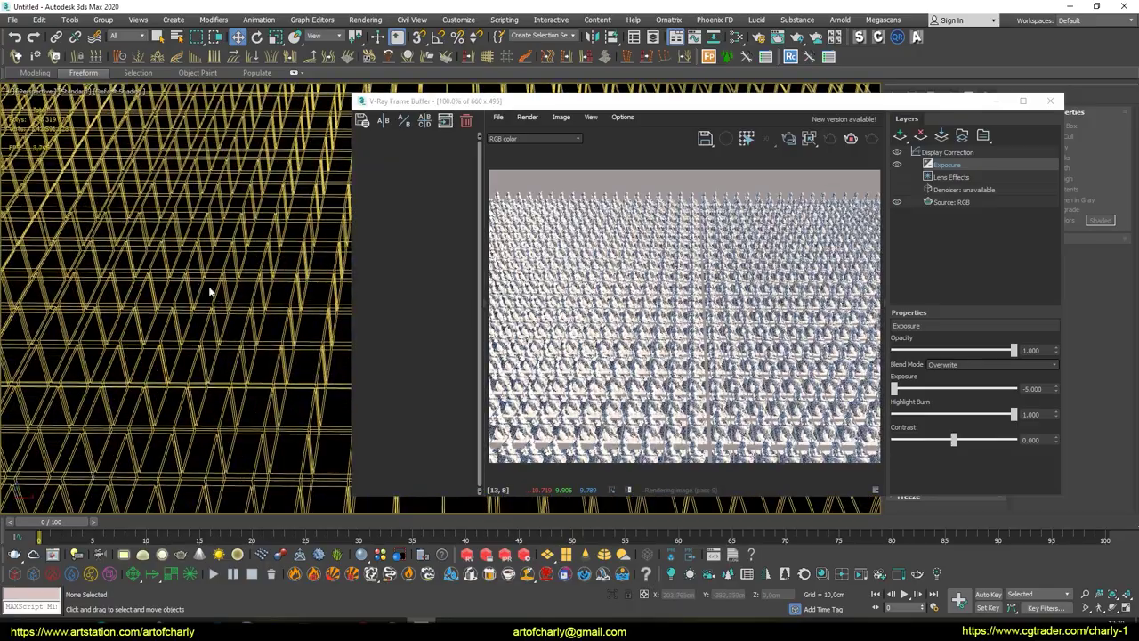
{"action": "scroll", "coordinate": [184, 278], "scroll_direction": "down", "scroll_amount": 2}
{"action": "scroll", "coordinate": [184, 277], "scroll_direction": "up", "scroll_amount": 2}
{"action": "scroll", "coordinate": [184, 278], "scroll_direction": "up", "scroll_amount": 2}
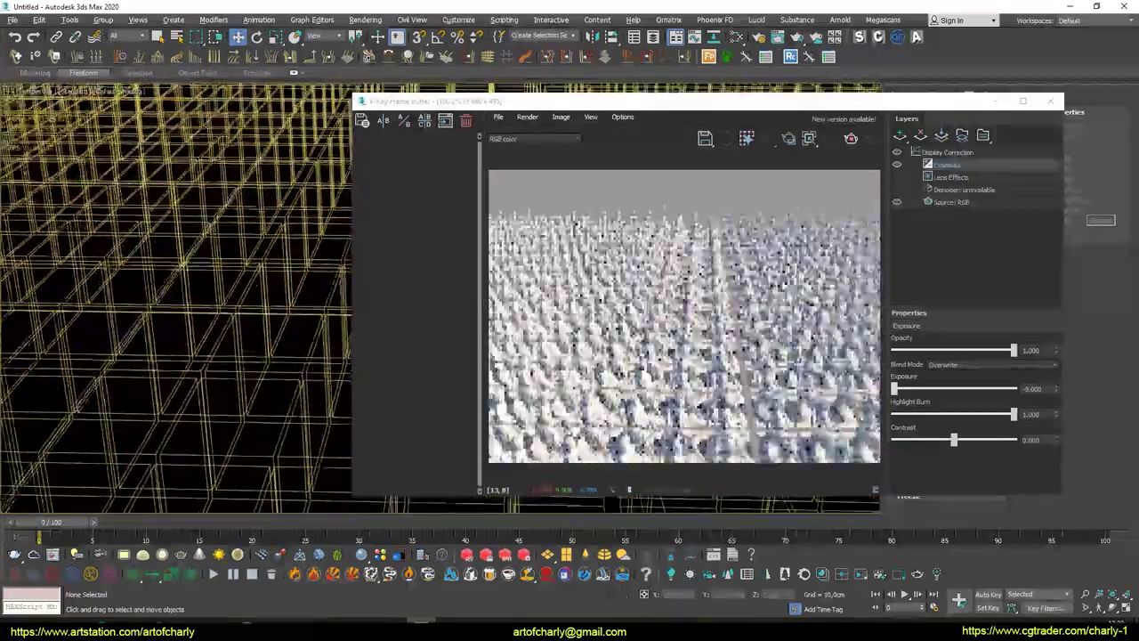
{"action": "scroll", "coordinate": [185, 277], "scroll_direction": "up", "scroll_amount": 3}
{"action": "scroll", "coordinate": [184, 277], "scroll_direction": "up", "scroll_amount": 2}
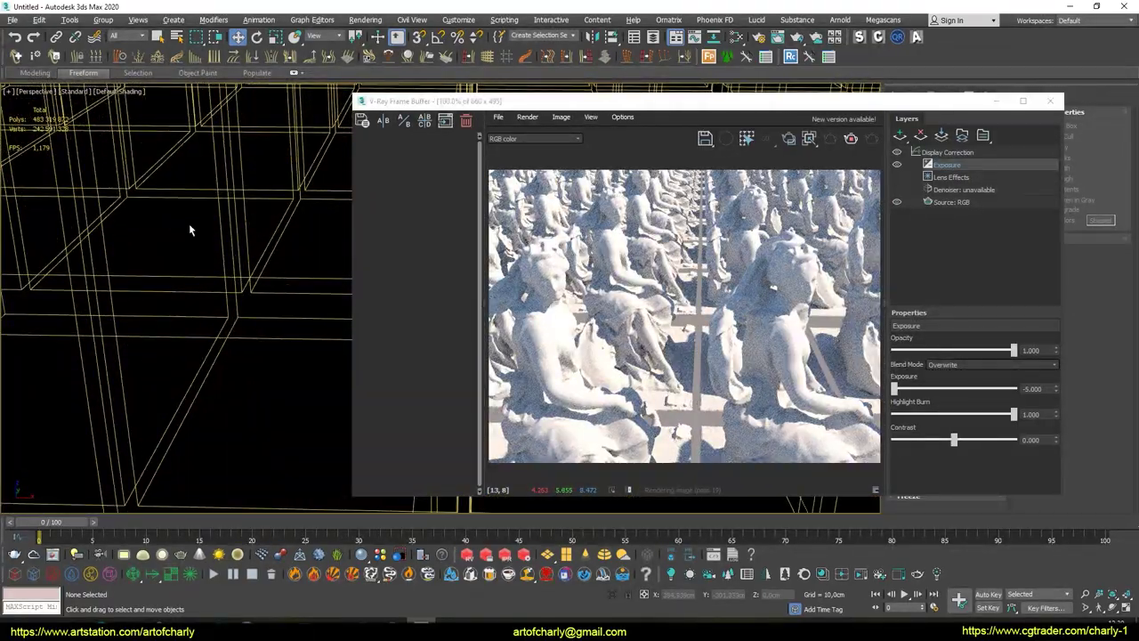
{"action": "scroll", "coordinate": [188, 223], "scroll_direction": "down", "scroll_amount": 3}
{"action": "scroll", "coordinate": [178, 223], "scroll_direction": "down", "scroll_amount": 3}
{"action": "scroll", "coordinate": [178, 222], "scroll_direction": "down", "scroll_amount": 3}
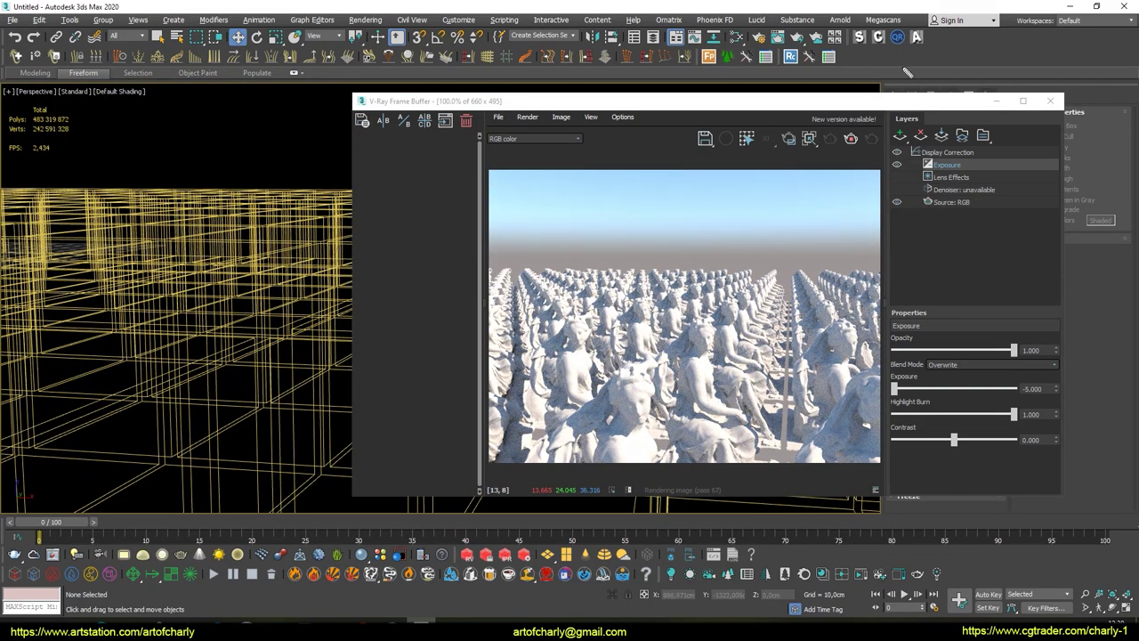
- Annotate the 483,319,872 polygon count and the rendered sky, then clear the annotations
{"action": "left_click_drag", "start_coordinate": [27, 124], "coordinate": [76, 124]}
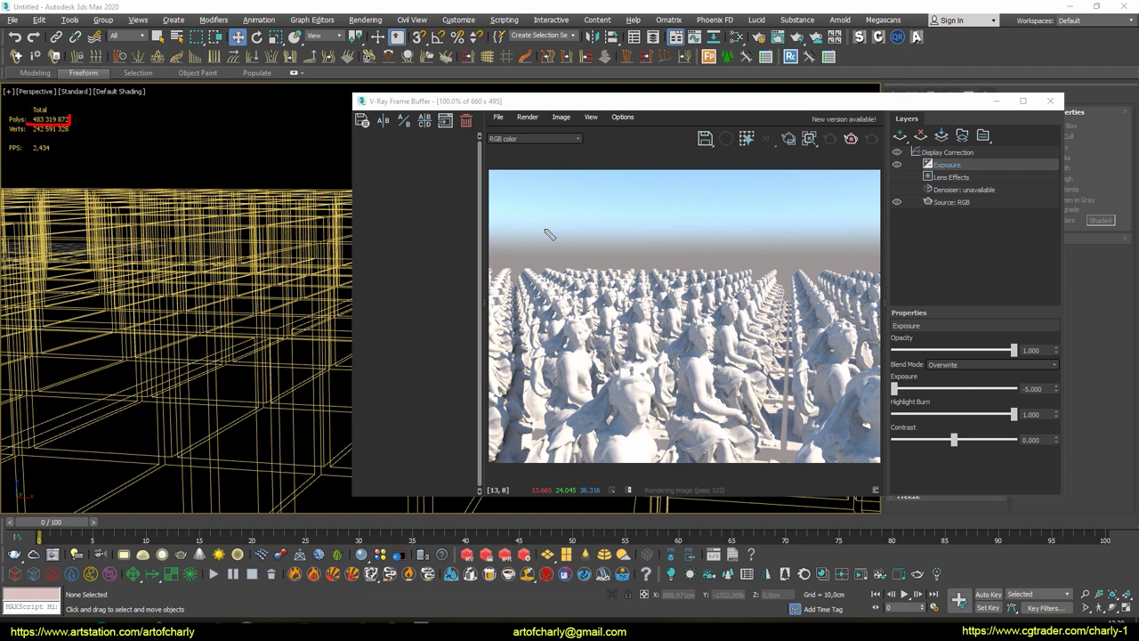
{"action": "mouse_move", "coordinate": [706, 216]}
{"action": "left_mouse_down"}
{"action": "mouse_move", "coordinate": [741, 256]}
{"action": "mouse_move", "coordinate": [764, 198]}
{"action": "mouse_move", "coordinate": [772, 233]}
{"action": "left_mouse_up"}
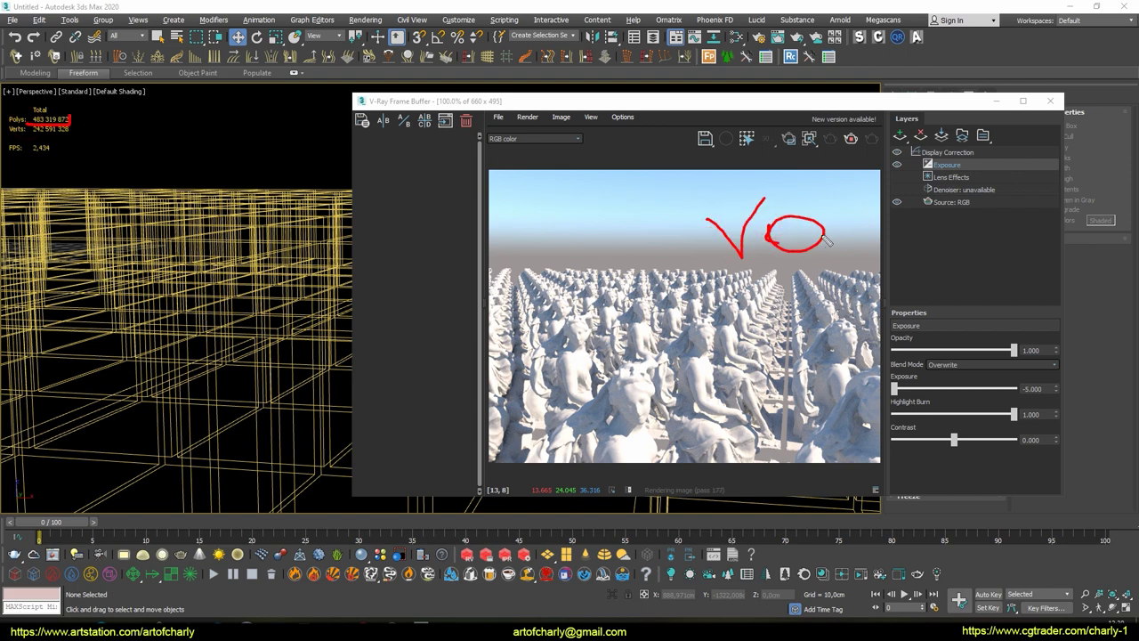
{"action": "mouse_move", "coordinate": [833, 258]}
{"action": "left_mouse_down"}
{"action": "mouse_move", "coordinate": [862, 221]}
{"action": "mouse_move", "coordinate": [868, 264]}
{"action": "left_mouse_up"}
{"action": "key", "text": "Escape"}
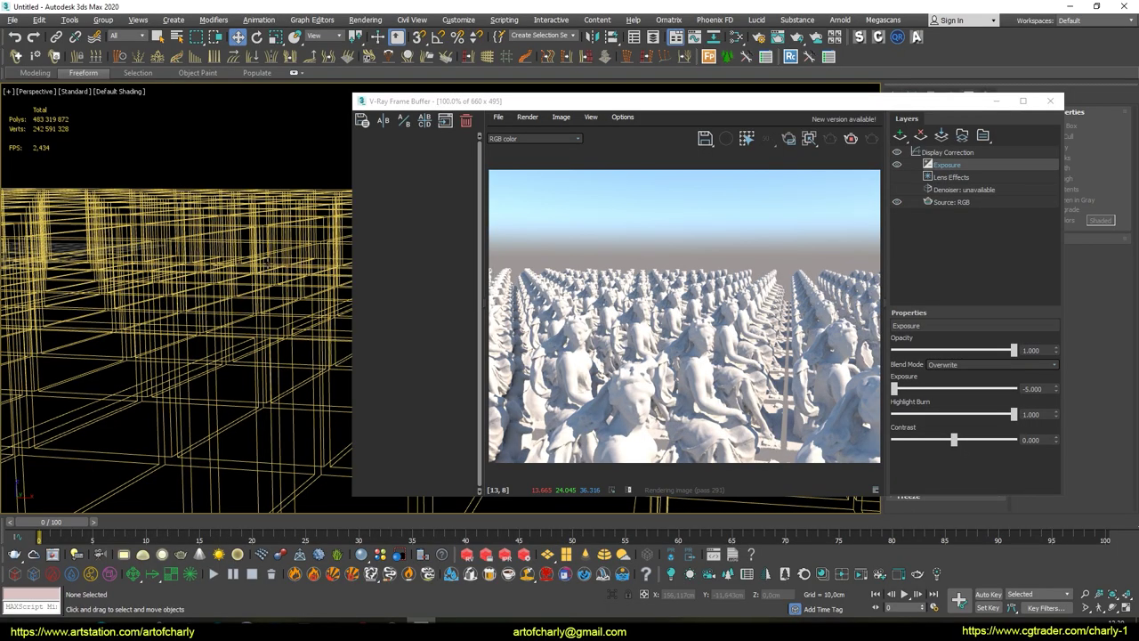
- Zoom out, pan left, and orbit to a higher angle over both statue grids
{"action": "scroll", "coordinate": [267, 258], "scroll_direction": "down", "scroll_amount": 3}
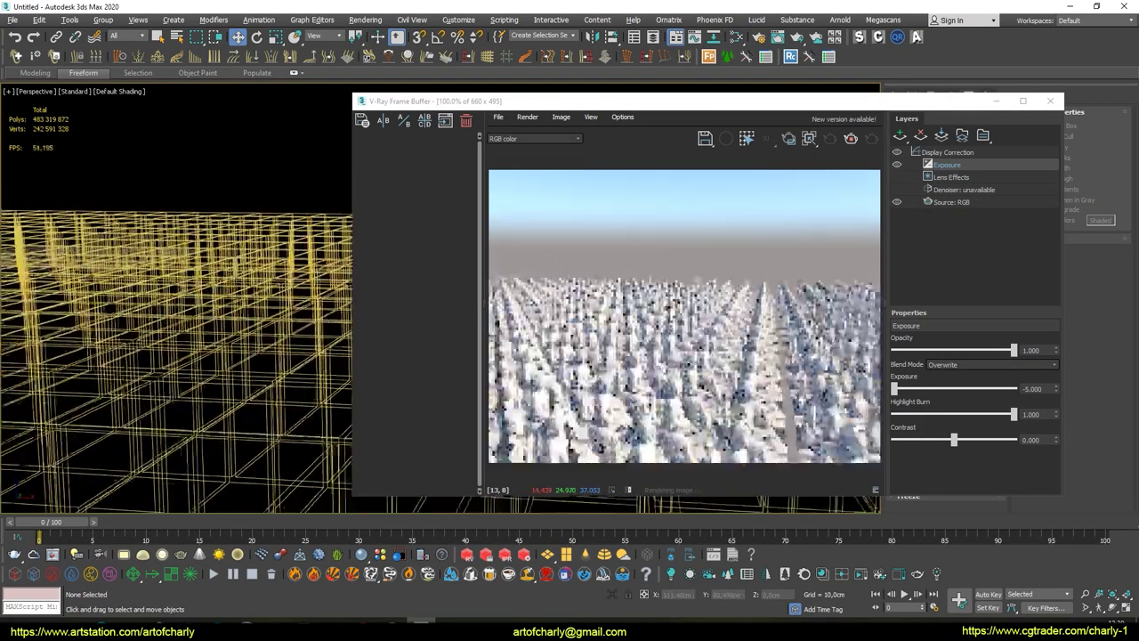
{"action": "scroll", "coordinate": [284, 214], "scroll_direction": "down", "scroll_amount": 2}
{"action": "scroll", "coordinate": [284, 191], "scroll_direction": "down", "scroll_amount": 2}
{"action": "scroll", "coordinate": [284, 191], "scroll_direction": "down", "scroll_amount": 3}
{"action": "scroll", "coordinate": [285, 213], "scroll_direction": "down", "scroll_amount": 2}
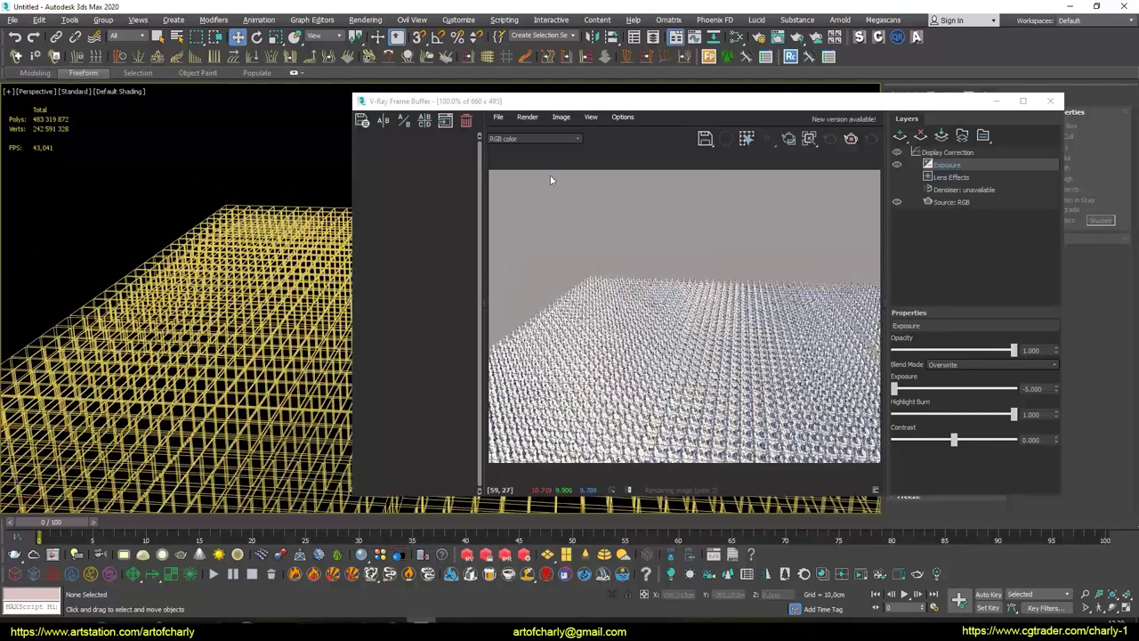
{"action": "left_click_drag", "start_coordinate": [552, 101], "coordinate": [640, 93]}
{"action": "middle_click_drag", "start_coordinate": [376, 218], "coordinate": [262, 232]}
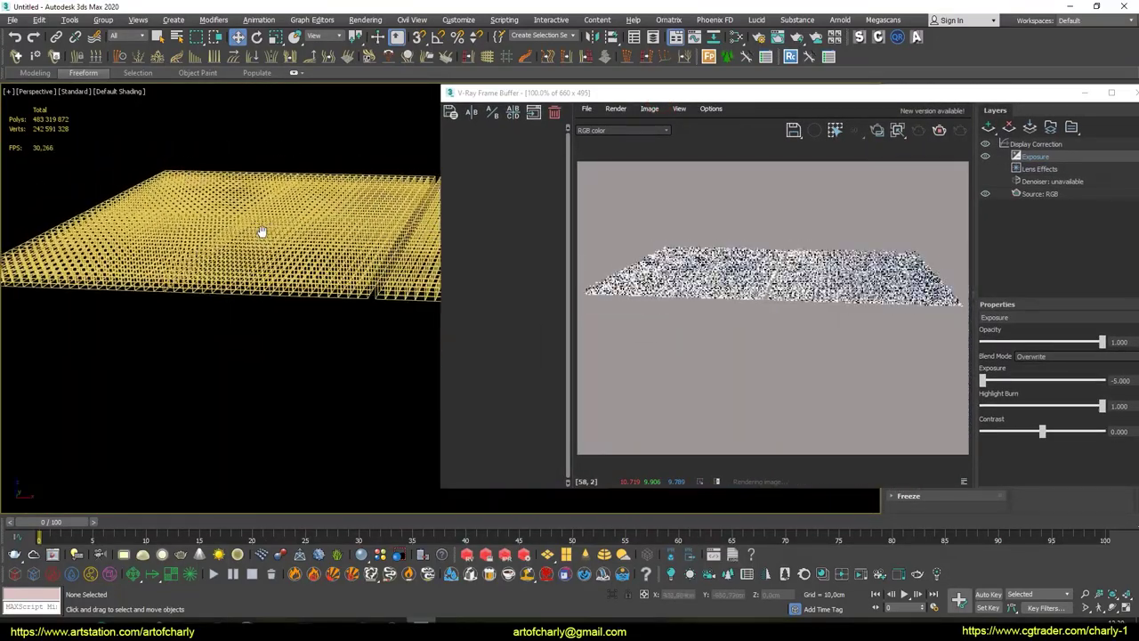
{"action": "scroll", "coordinate": [262, 232], "scroll_direction": "up", "scroll_amount": 3}
{"action": "left_click_drag", "start_coordinate": [583, 93], "coordinate": [643, 93]}
{"action": "middle_click_drag", "start_coordinate": [300, 197], "coordinate": [175, 206]}
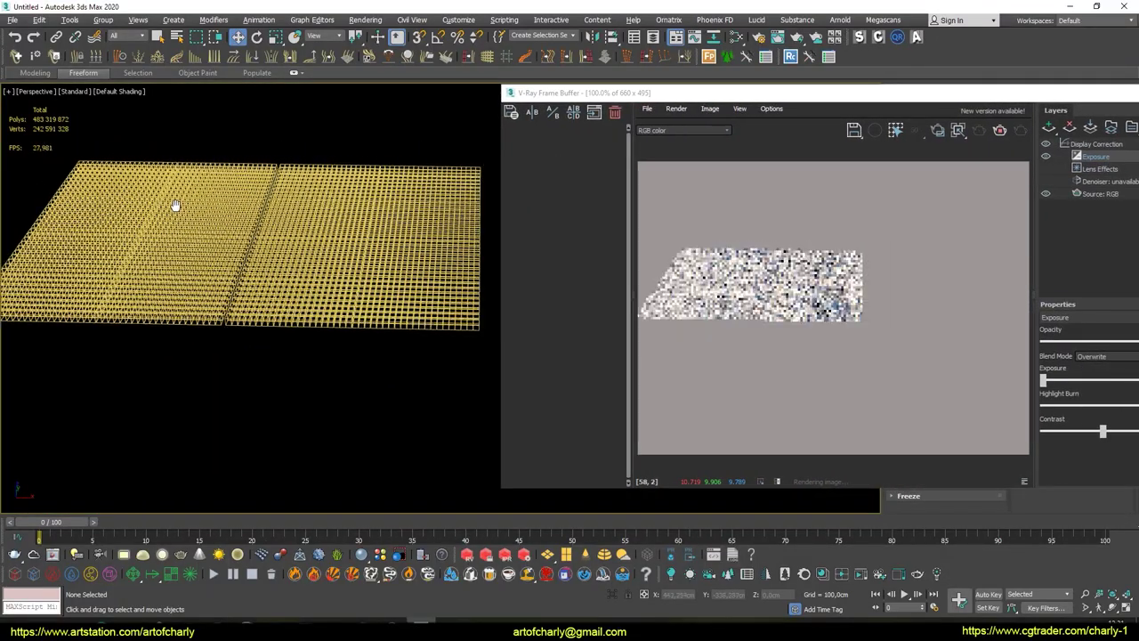
{"action": "scroll", "coordinate": [247, 183], "scroll_direction": "down", "scroll_amount": 3}
{"action": "mouse_move", "coordinate": [246, 183]}
{"action": "middle_mouse_down", "text": "alt"}
{"action": "mouse_move", "coordinate": [297, 209]}
{"action": "mouse_move", "coordinate": [253, 213]}
{"action": "mouse_move", "coordinate": [246, 155]}
{"action": "middle_mouse_up", "text": "alt"}
- Box-select all 3024 statue objects and close the V-Ray Frame Buffer
{"action": "left_click_drag", "start_coordinate": [89, 140], "coordinate": [453, 308]}
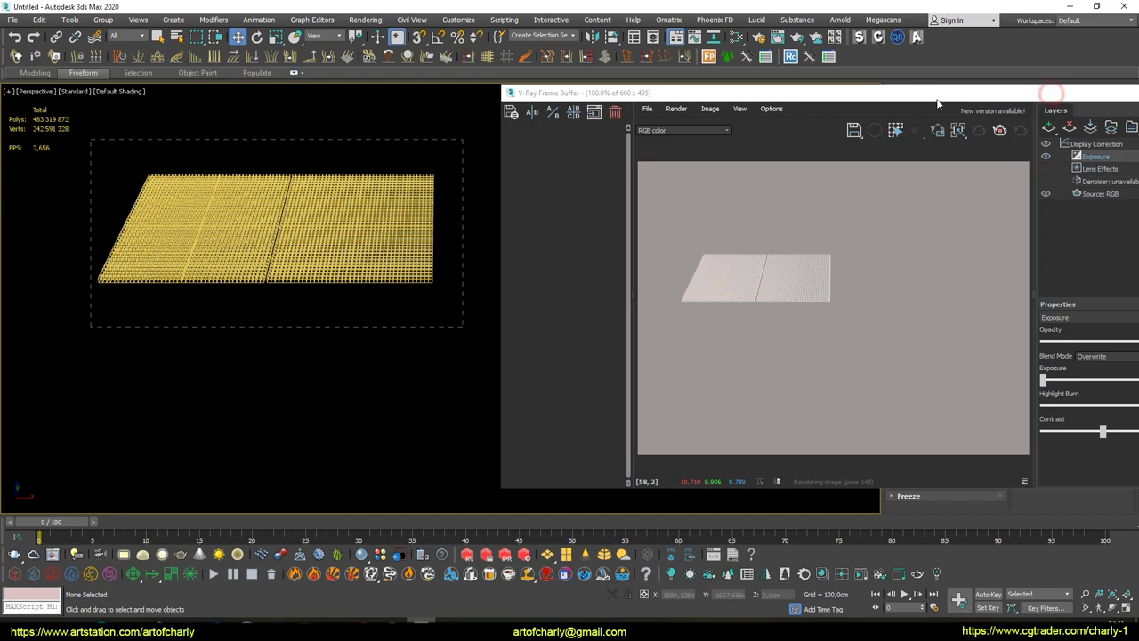
{"action": "left_click_drag", "start_coordinate": [1051, 95], "coordinate": [932, 94]}
{"action": "left_click", "coordinate": [1057, 94]}
{"action": "middle_click_drag", "start_coordinate": [275, 282], "coordinate": [283, 279], "text": "alt"}
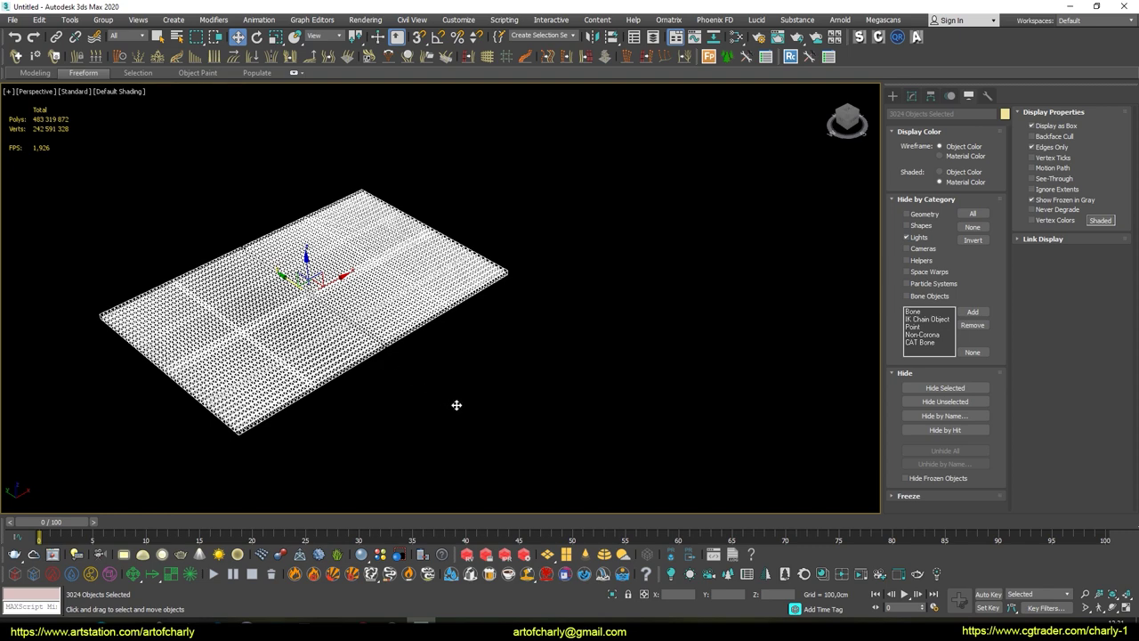
- Shift-move both selected grids along Y and accept Copy in Clone Options
{"action": "mouse_move", "coordinate": [495, 312]}
{"action": "left_mouse_down", "text": "shift"}
{"action": "mouse_move", "coordinate": [504, 277]}
{"action": "mouse_move", "coordinate": [497, 308]}
{"action": "left_mouse_up", "text": "shift"}
{"action": "key", "text": "Return"}
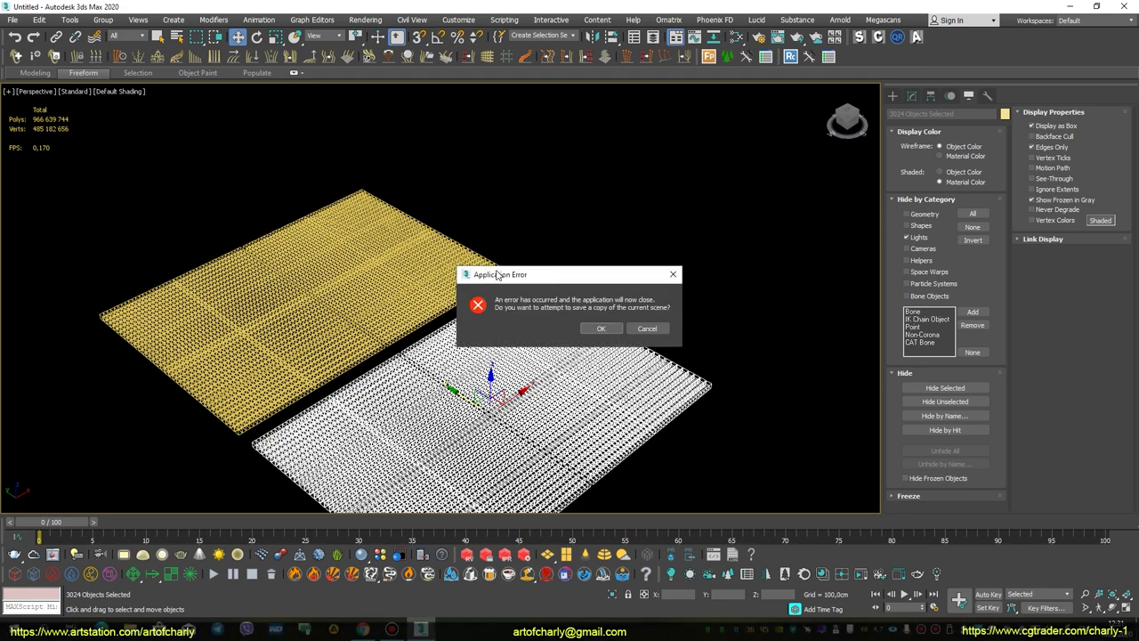
{"action": "left_click", "coordinate": [725, 292]}
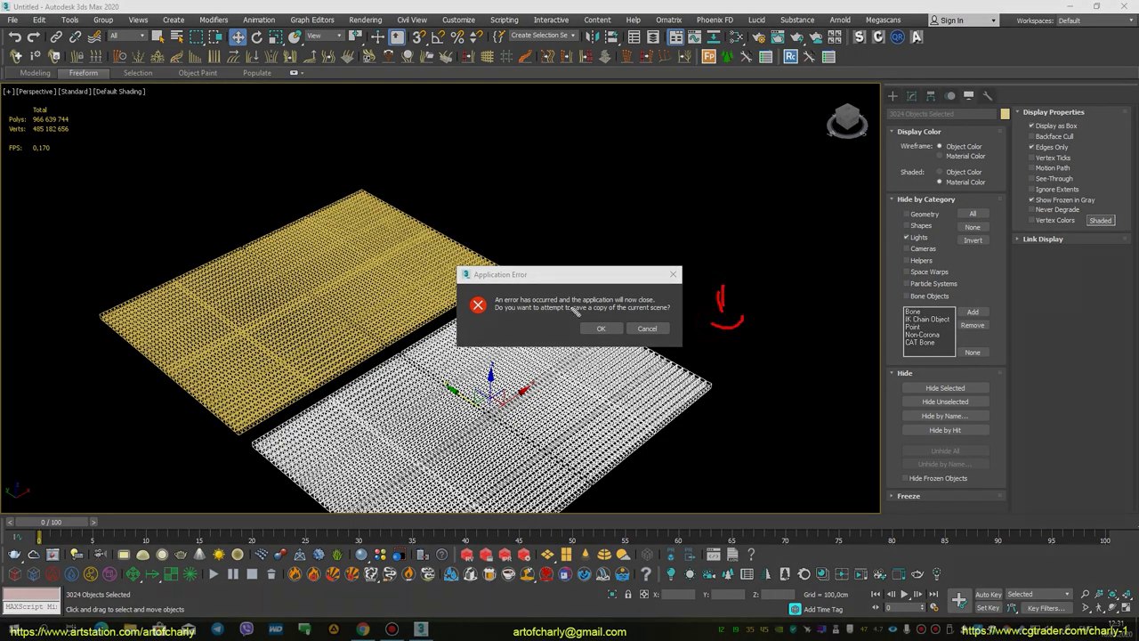
{"action": "left_click", "coordinate": [59, 127]}
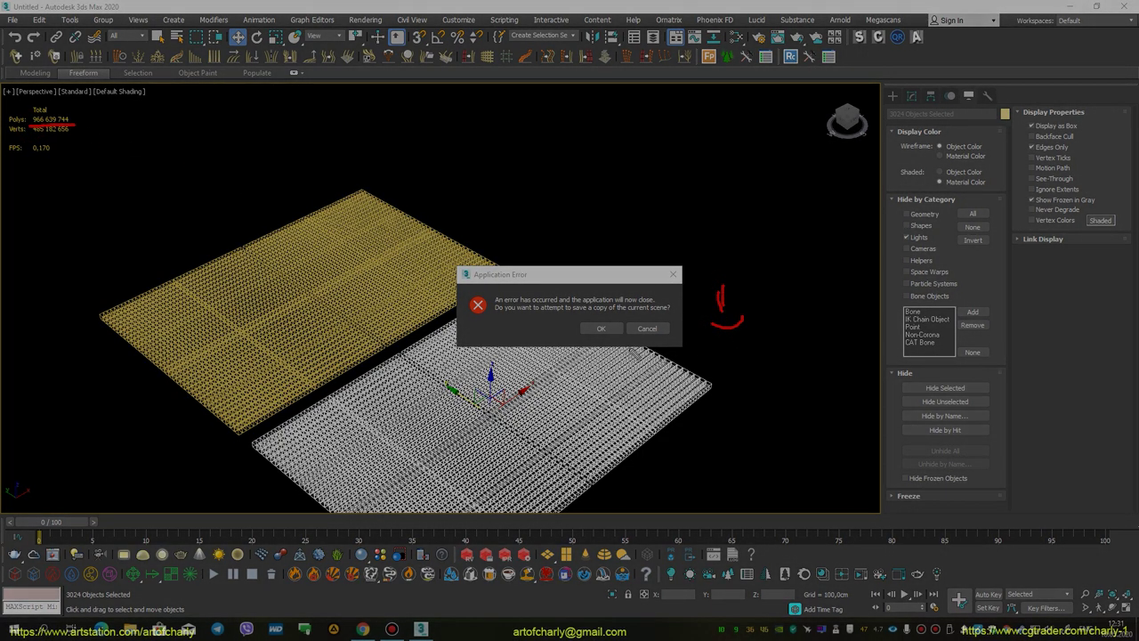